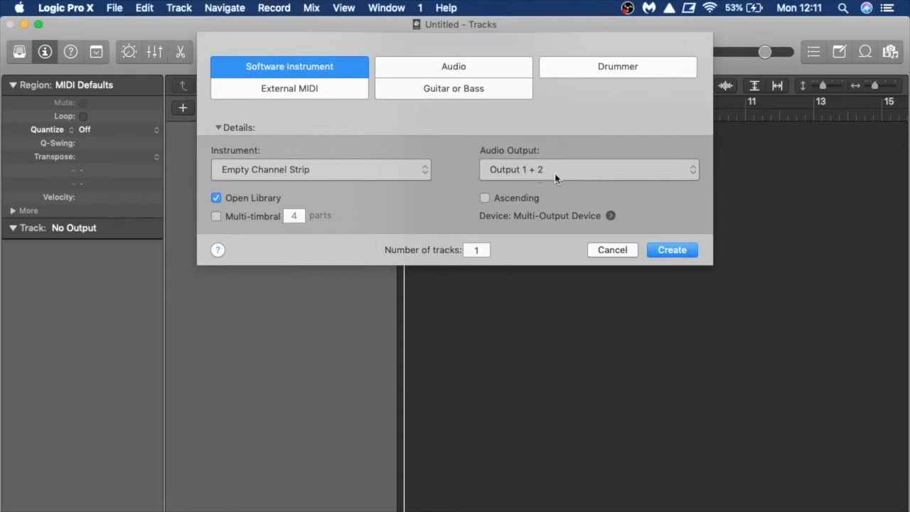
Create one software instrument track with an empty channel strip and hide the library, leaving the inspector shown.
click(686, 253)
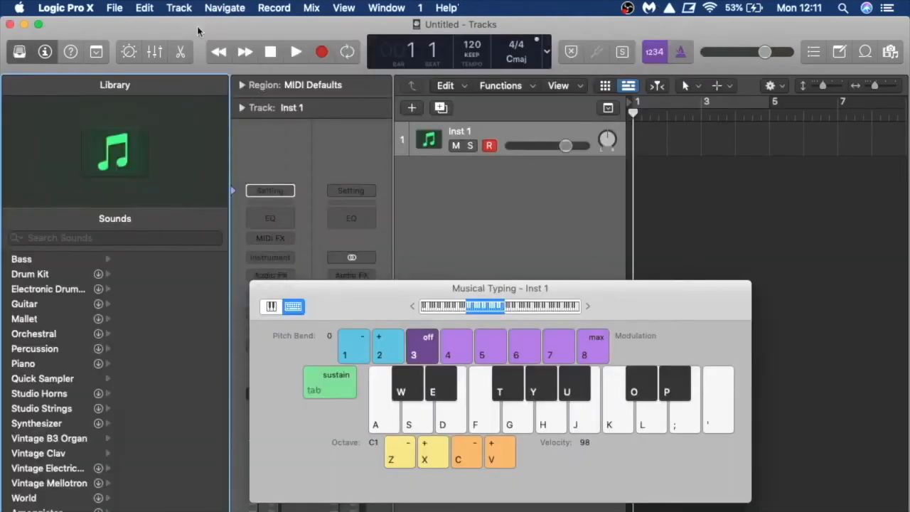
key(i)
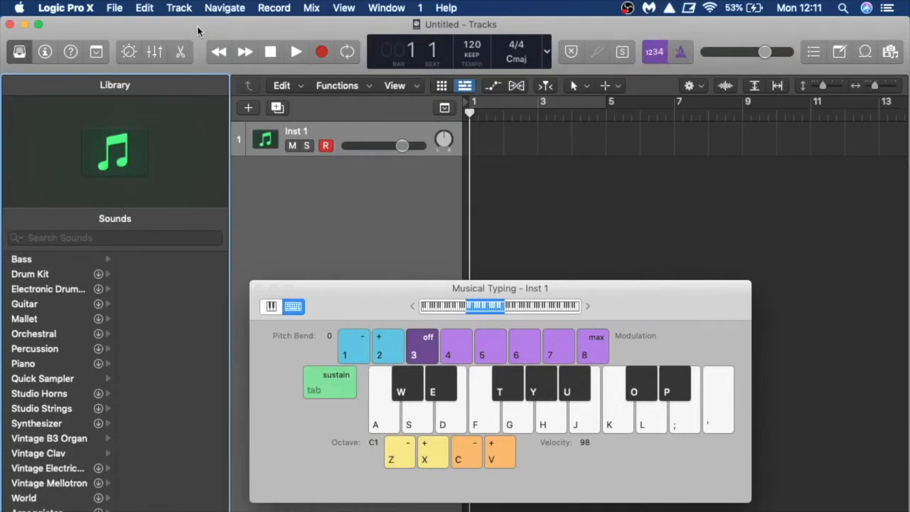
key(i)
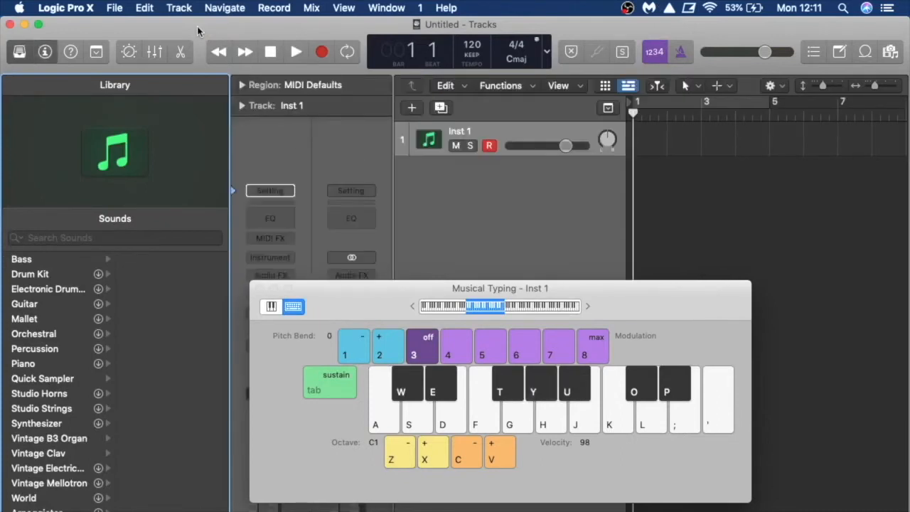
click(19, 51)
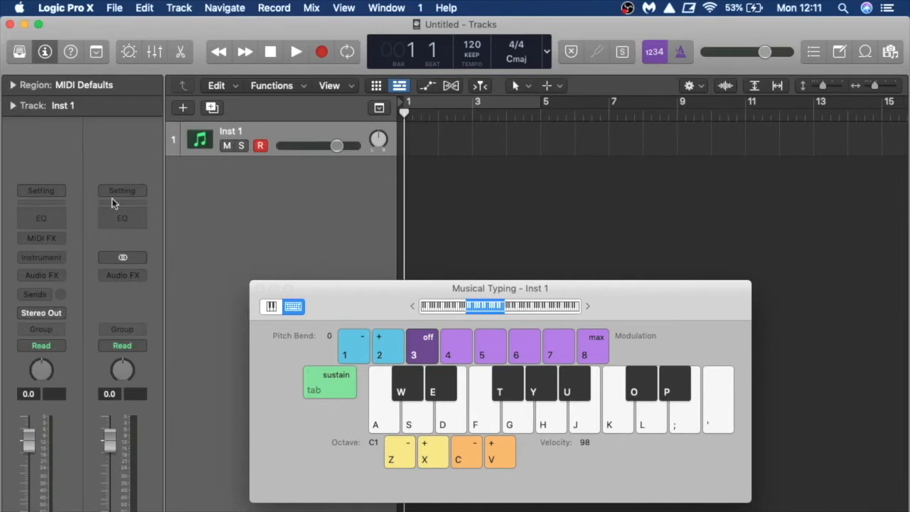
Load Drum Machine Designer as the instrument on the Inst 1 track.
click(59, 260)
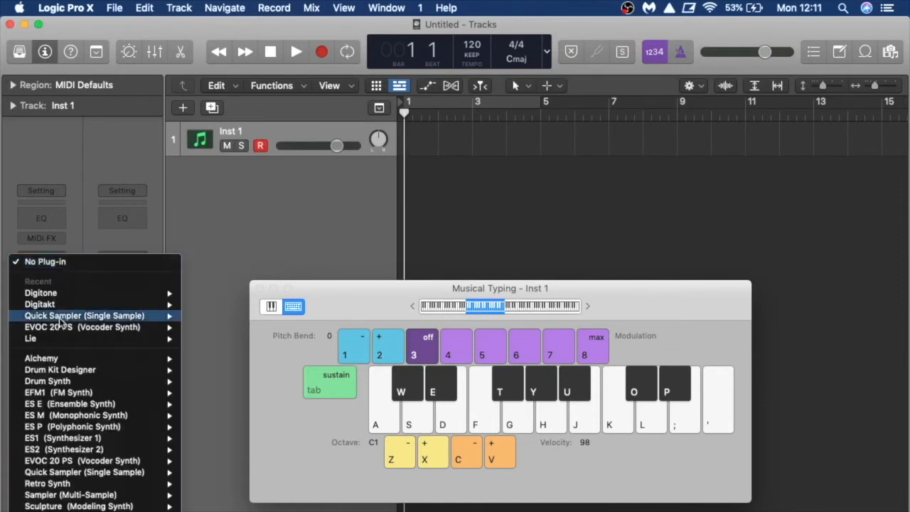
scroll(75, 495, down, 5)
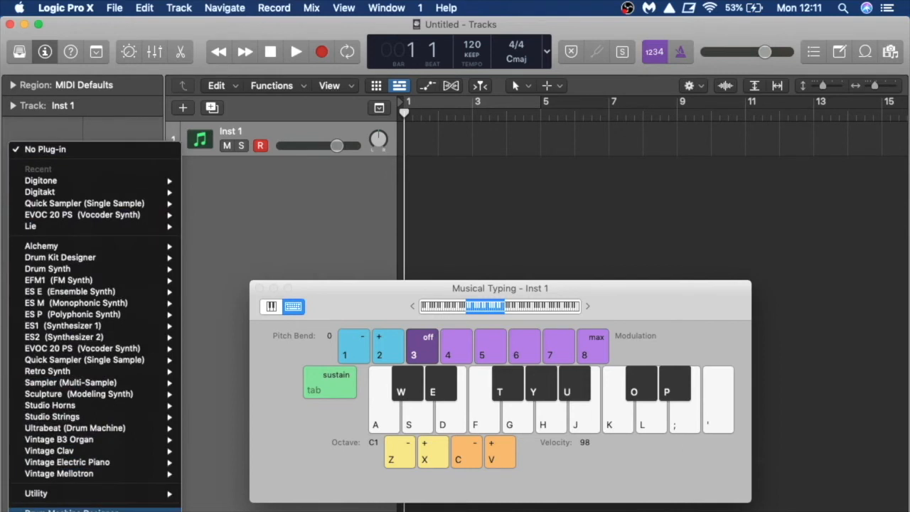
click(72, 509)
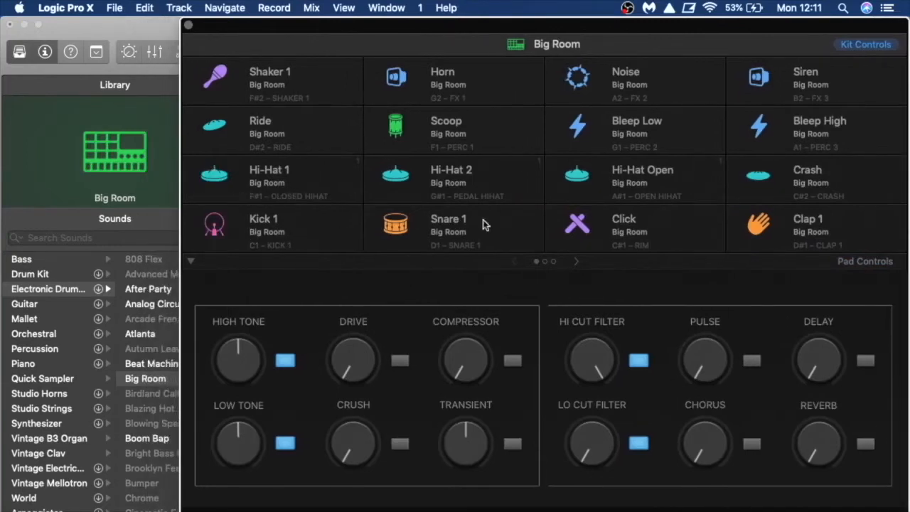
Look through all three pages of Big Room kit pads and return to the first page.
click(545, 261)
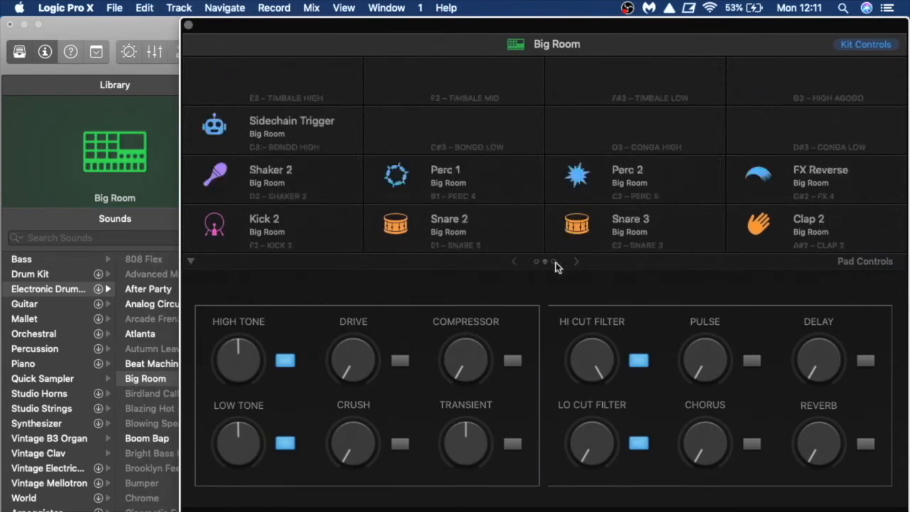
click(554, 262)
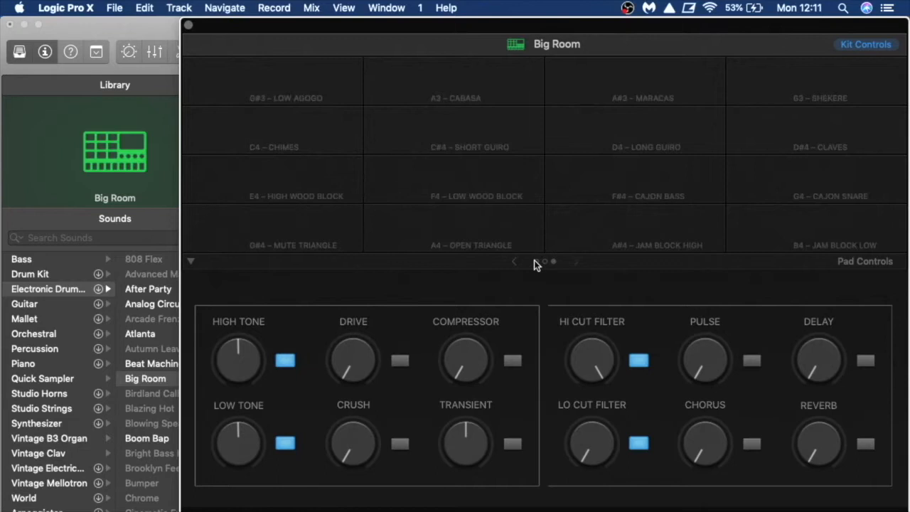
click(534, 262)
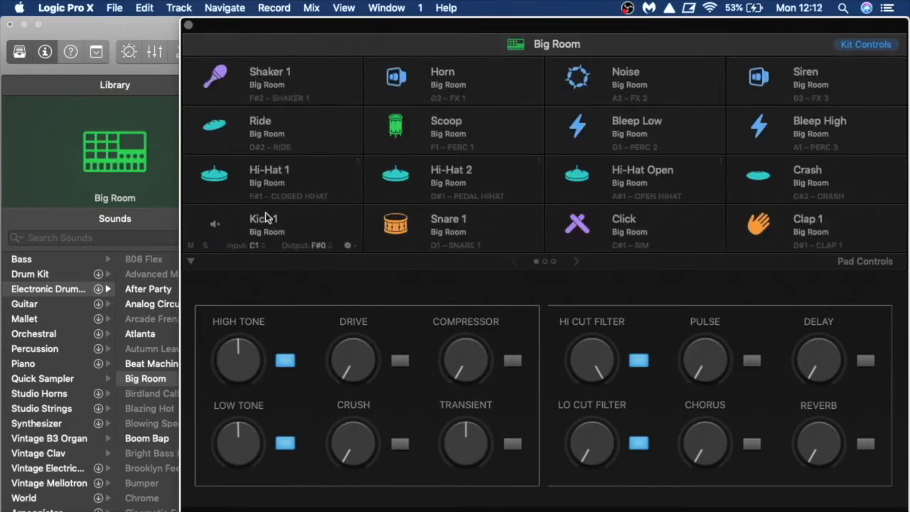
Show the pad controls for Kick 1 and view those of Snare 1, Click and Clap 1.
click(215, 225)
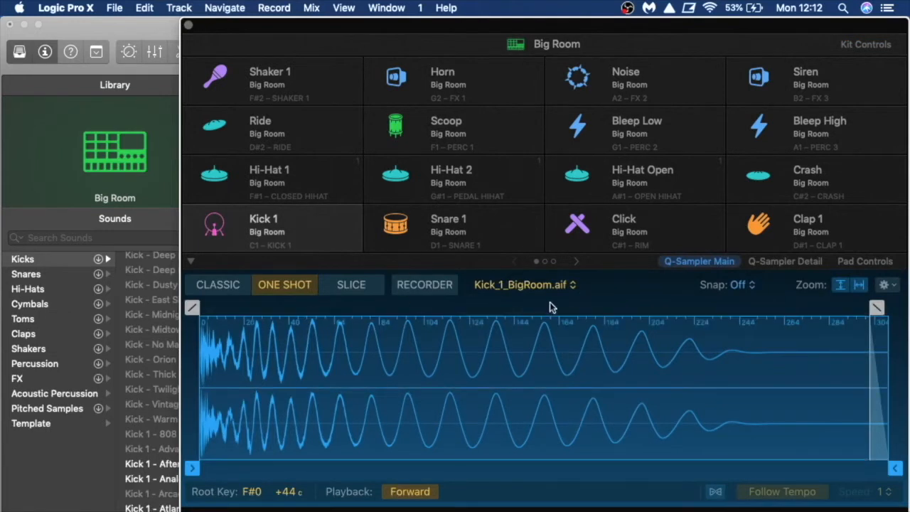
click(863, 262)
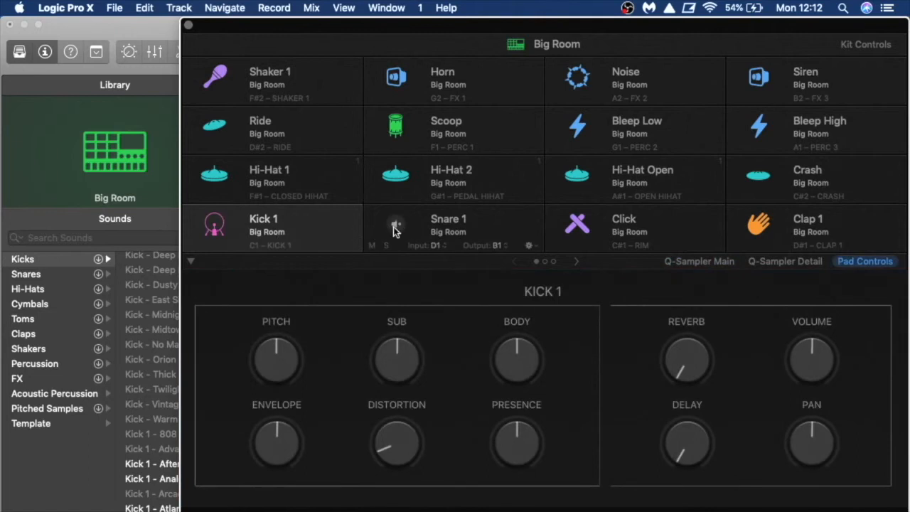
click(394, 229)
click(577, 226)
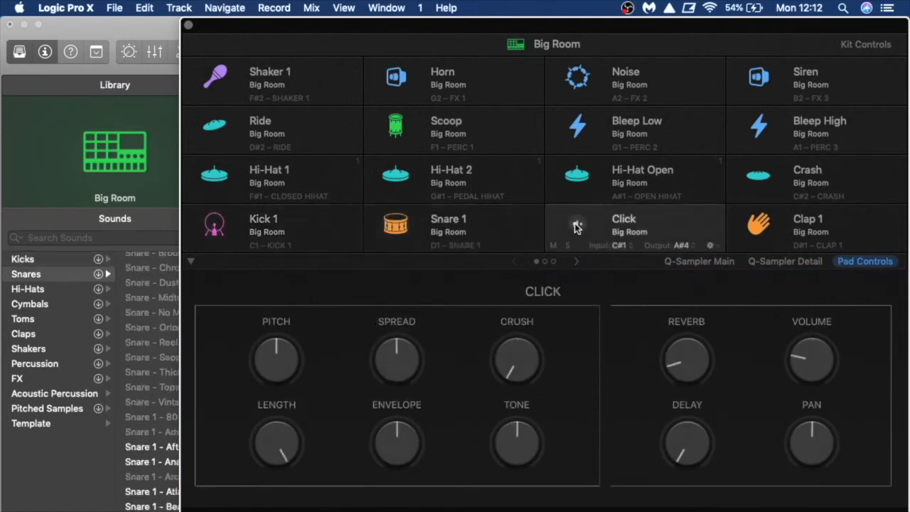
click(756, 228)
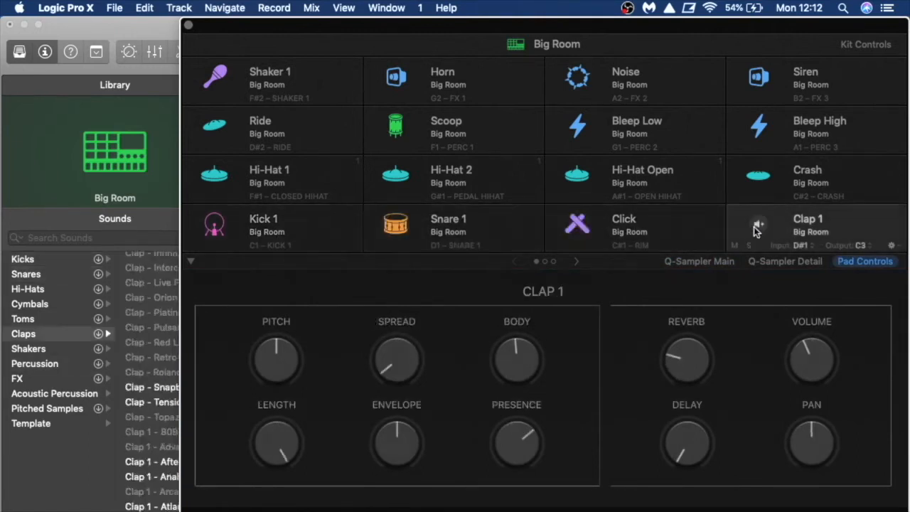
Raise the Clap 1 pad's pitch, spread and envelope, and set its presence to +8.6 dB.
mouse_move(277, 338)
drag(276, 338, 276, 328)
mouse_move(761, 225)
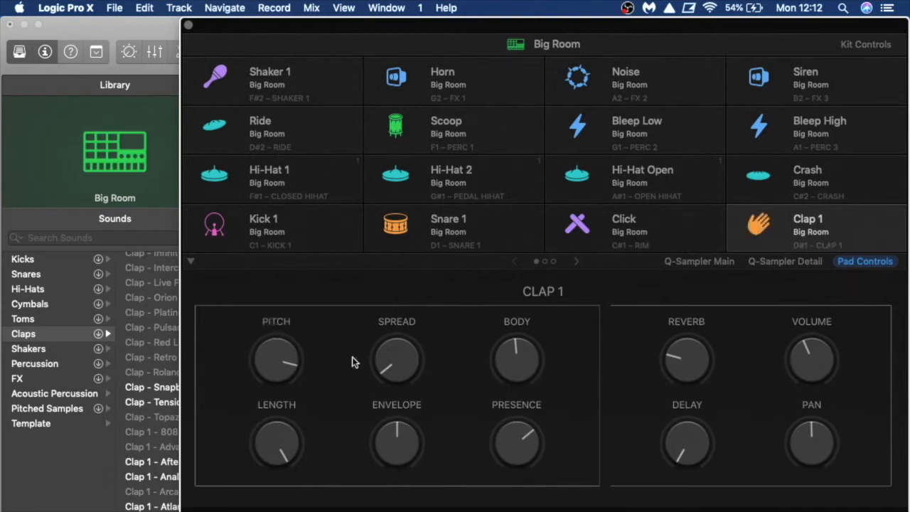
drag(398, 359, 395, 275)
mouse_move(750, 227)
drag(524, 433, 630, 301)
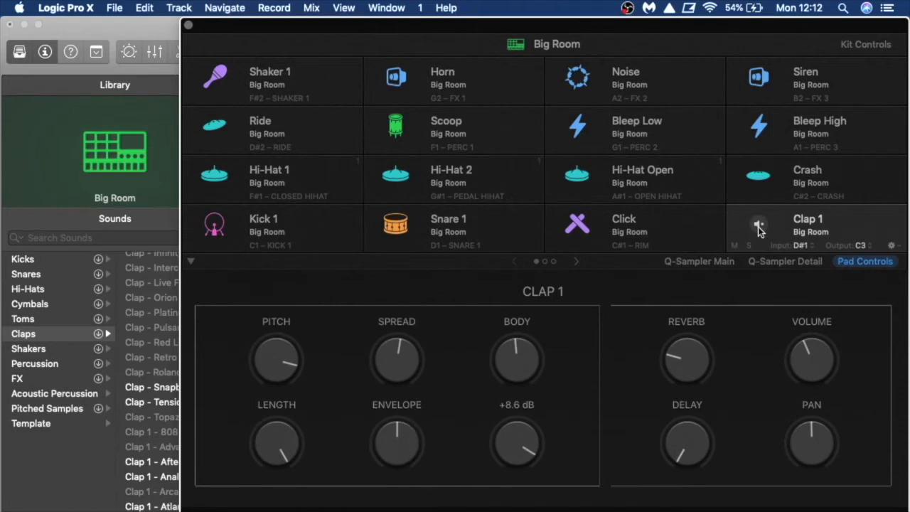
drag(398, 426, 395, 408)
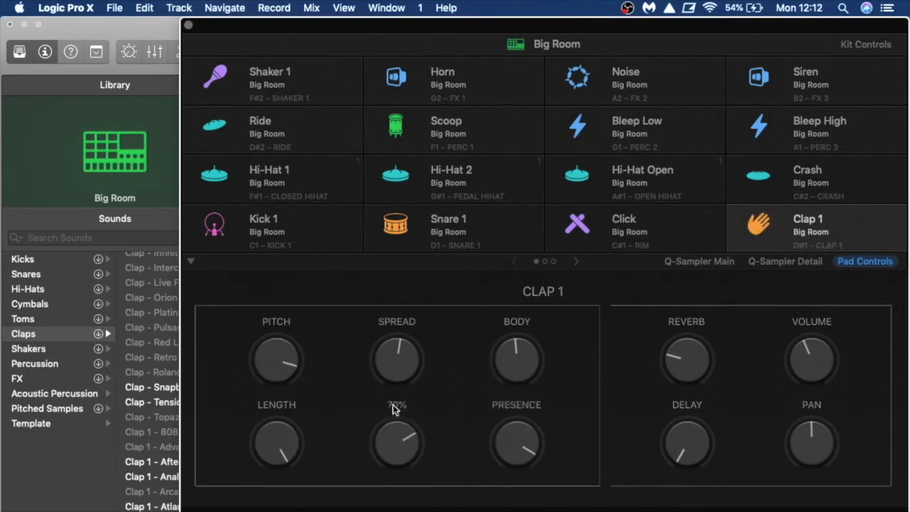
Set Clap 1's reverb to -1.9 dB, turn its delay up to maximum and try its volume control.
mouse_move(783, 209)
drag(688, 359, 676, 294)
mouse_move(764, 244)
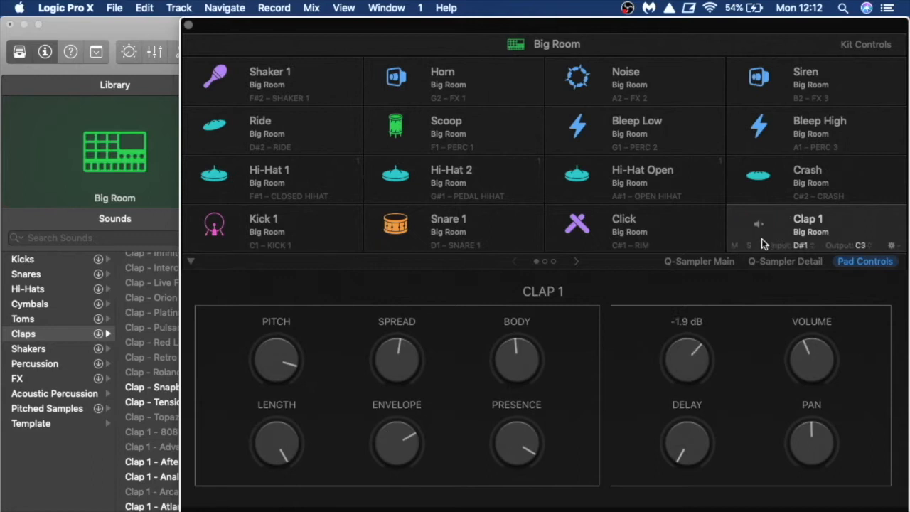
drag(690, 433, 674, 261)
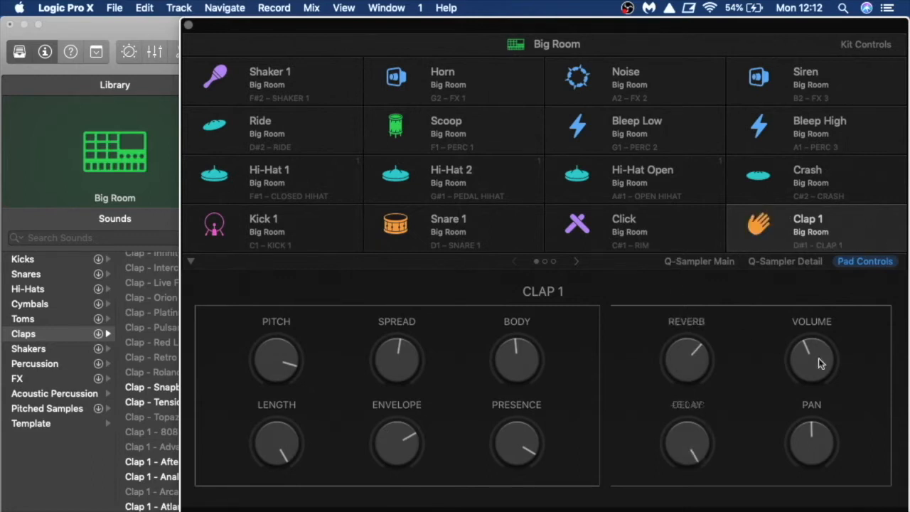
drag(812, 346, 810, 362)
Show the kit controls, move the drum machine window slightly aside and view the track's channel strip effects.
click(862, 46)
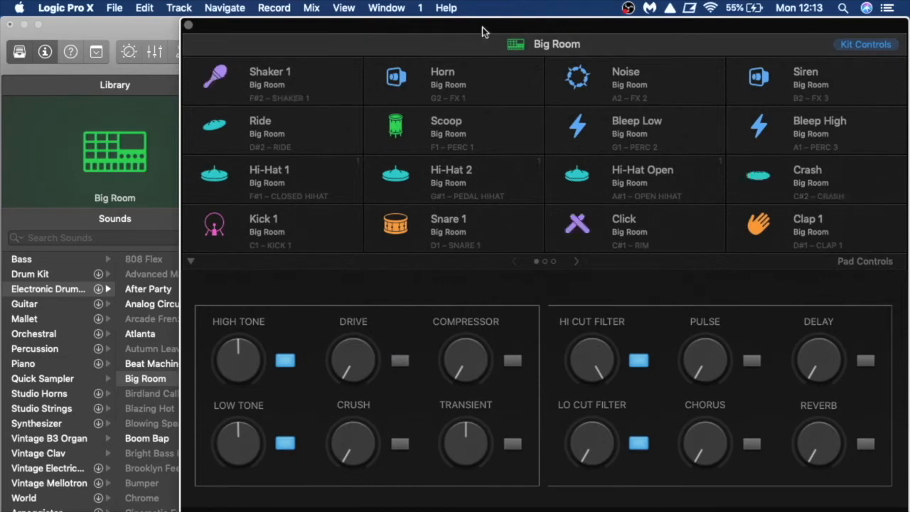
drag(482, 31, 511, 33)
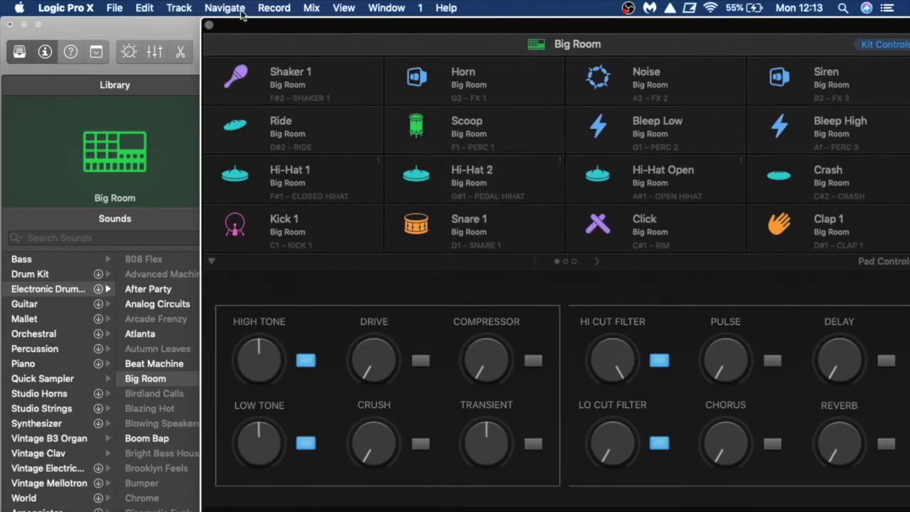
key(i)
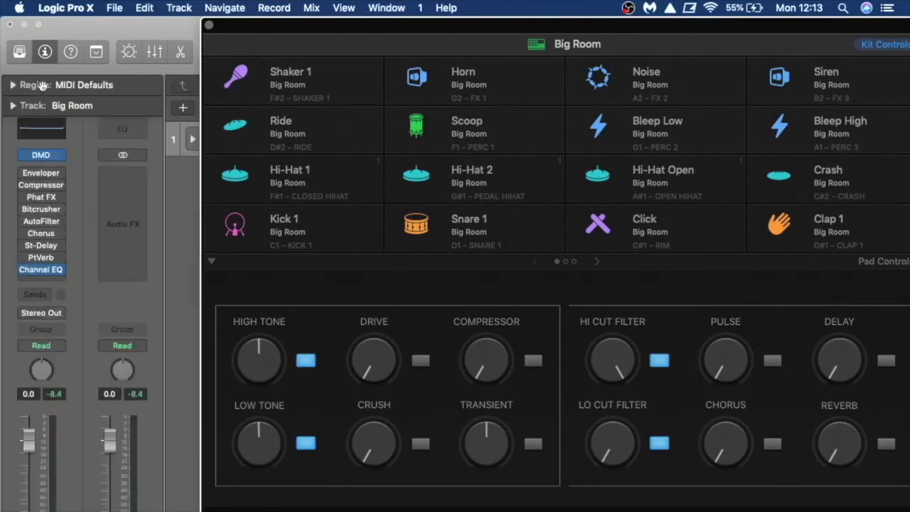
Reopen the library and load the Boom Bap kit from the electronic drum kits.
click(19, 53)
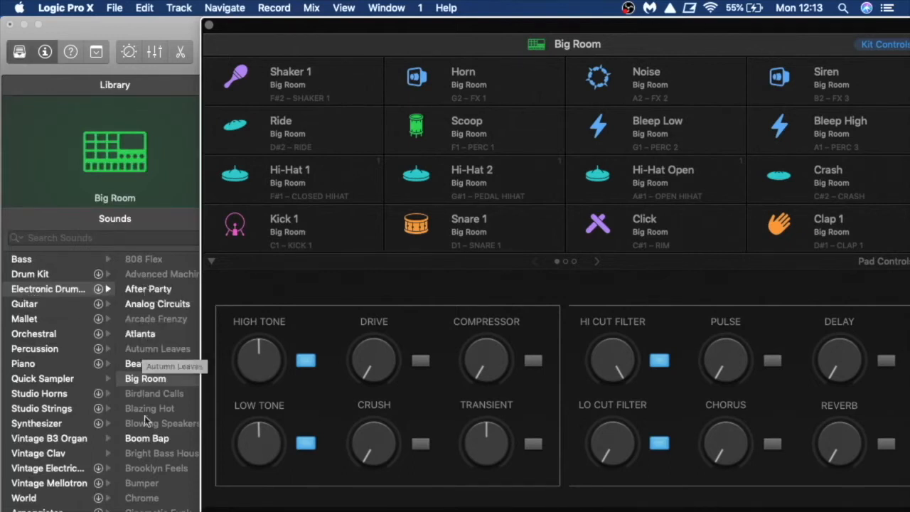
scroll(144, 422, down, 8)
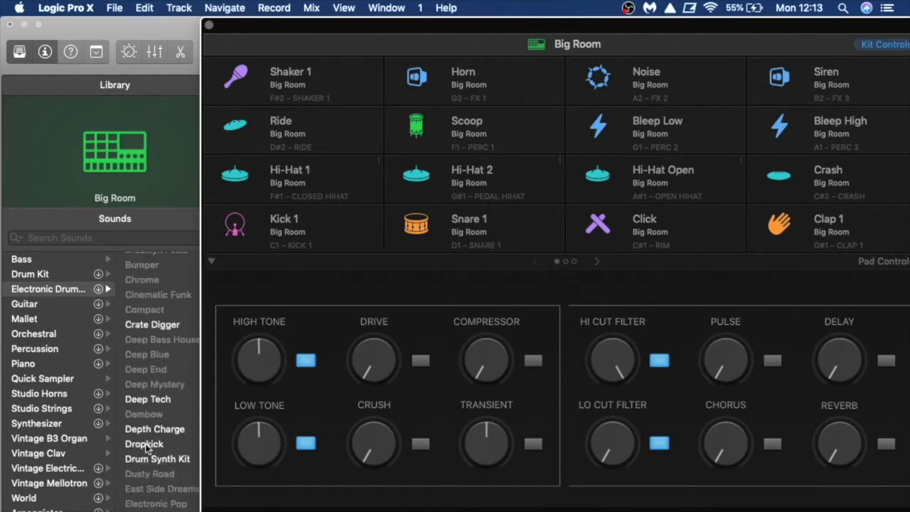
scroll(162, 383, up, 5)
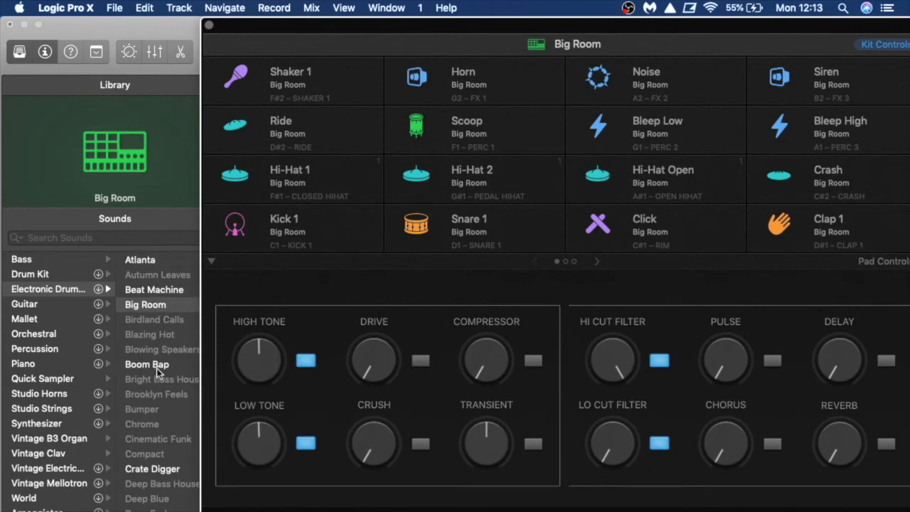
click(157, 368)
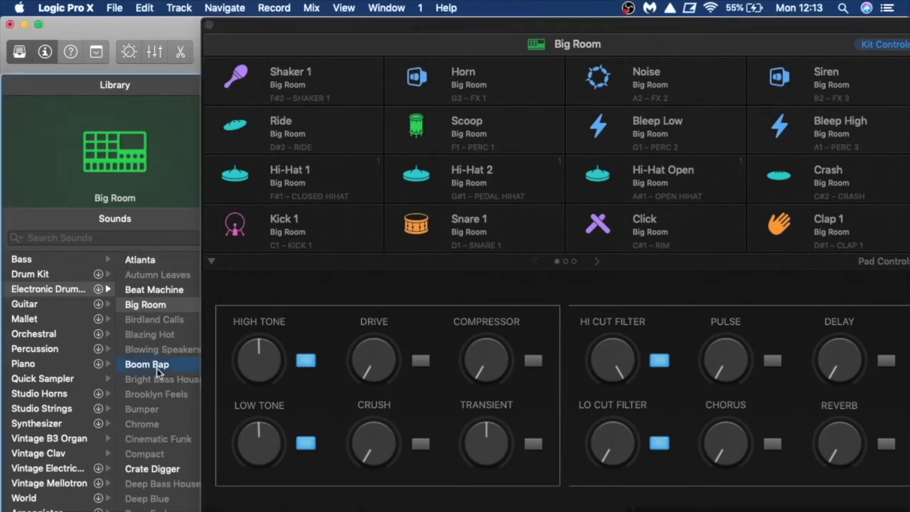
Audition the Boom Bap kit's Kick 1, Snare 1, Knock and Clap pads.
click(236, 220)
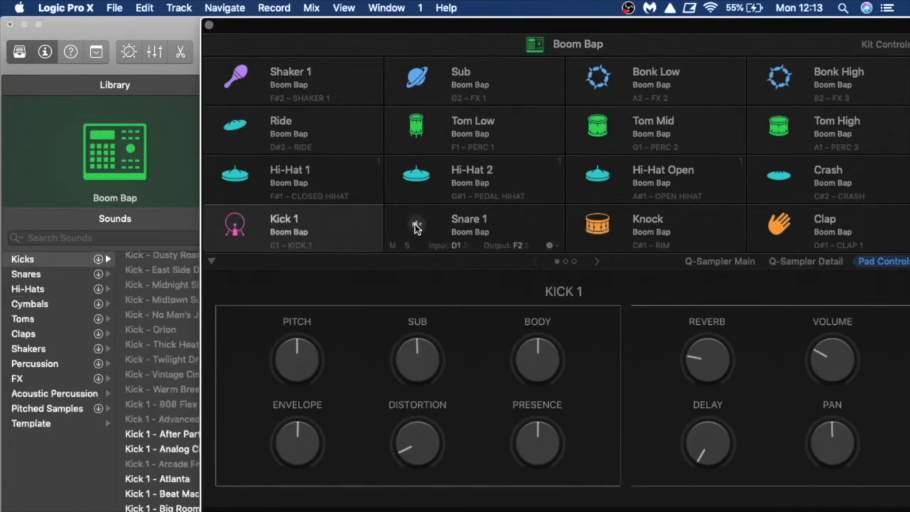
click(416, 226)
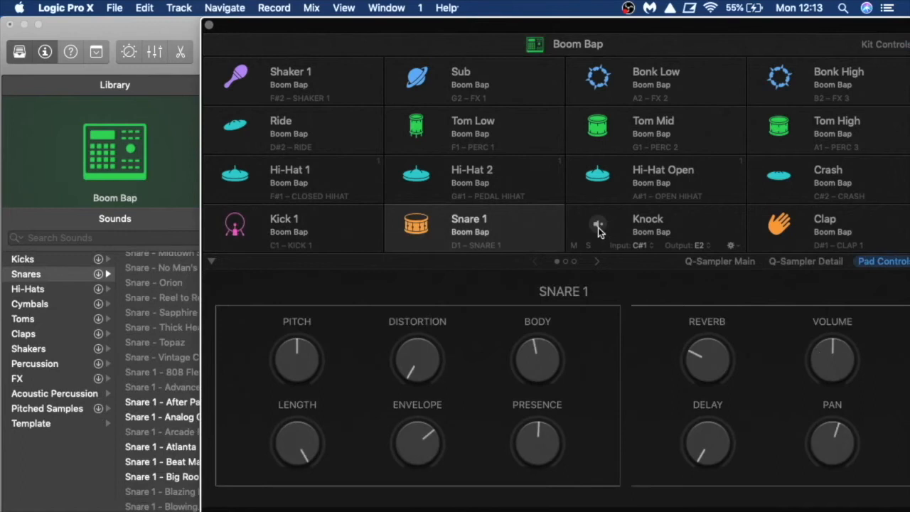
click(599, 230)
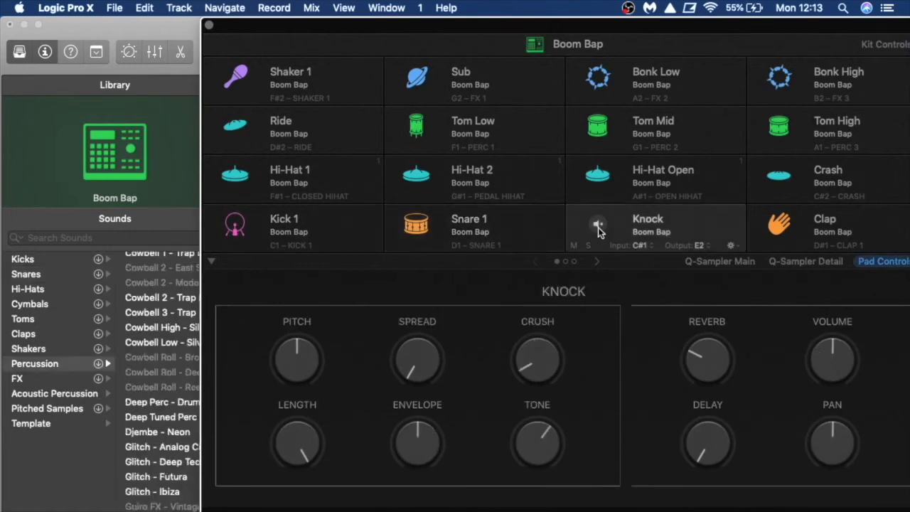
click(778, 227)
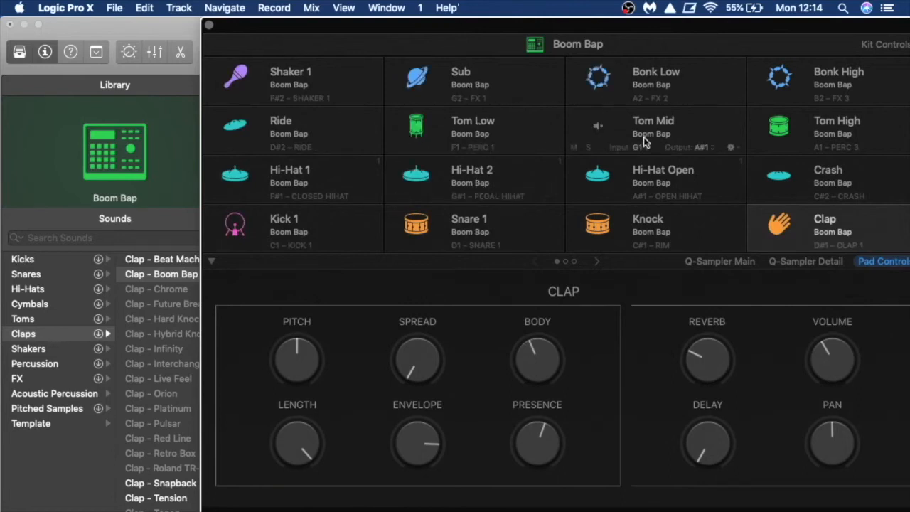
Show the Kick 1 pad's sample waveform in the main Quick Sampler view.
click(294, 235)
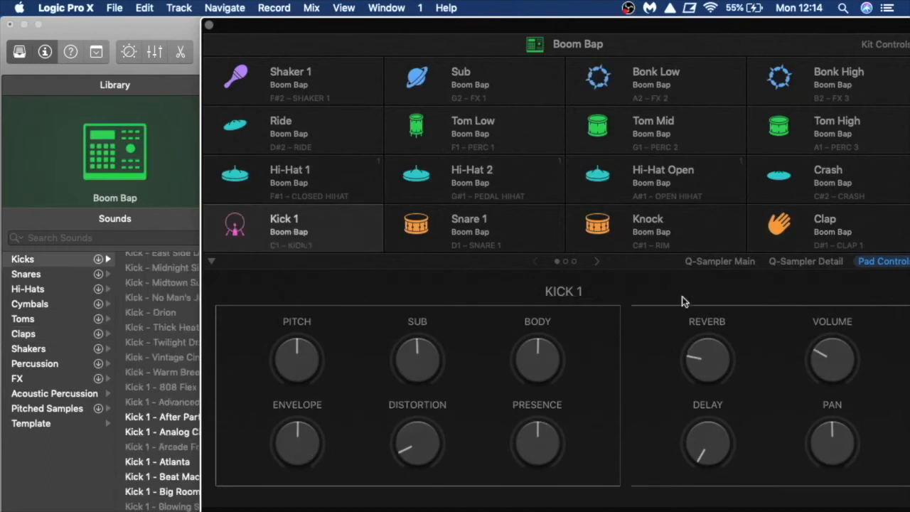
click(732, 267)
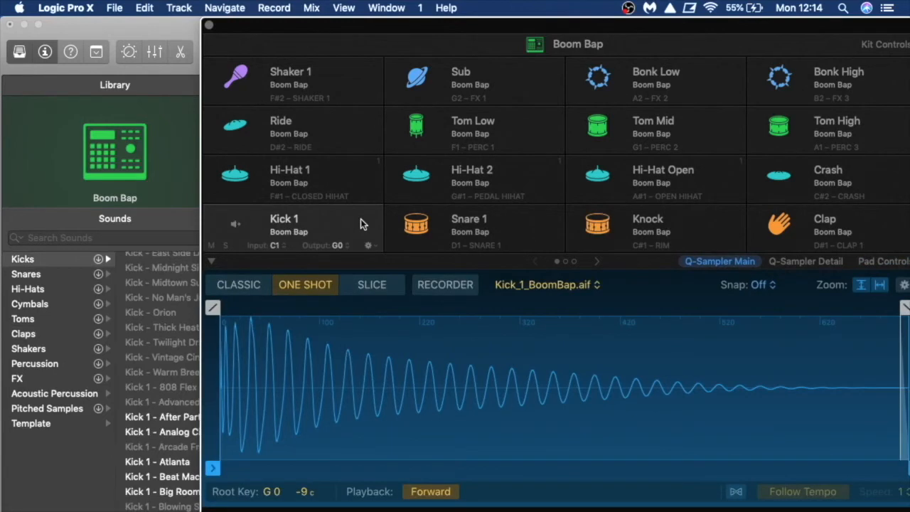
click(294, 221)
Try the One Shot, Slice and Recorder modes for the Kick 1 sample and set it to Classic.
click(237, 285)
click(311, 287)
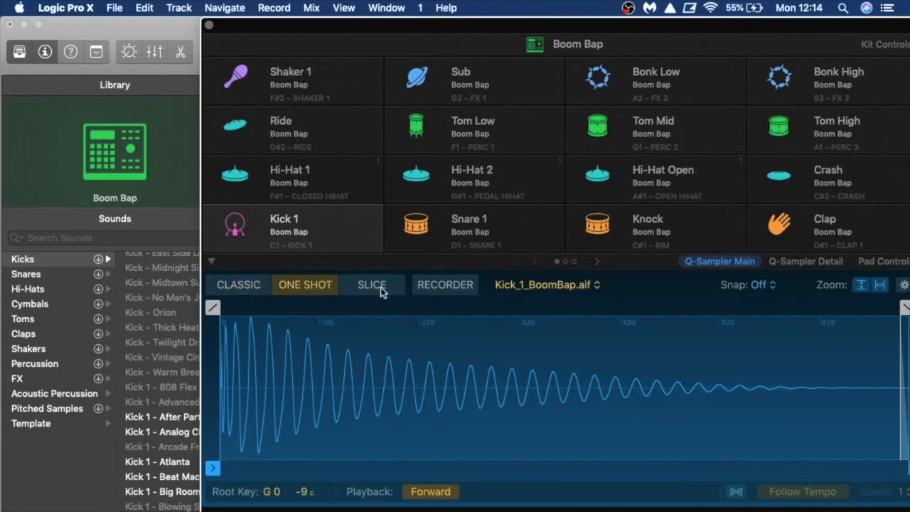
click(380, 286)
click(427, 291)
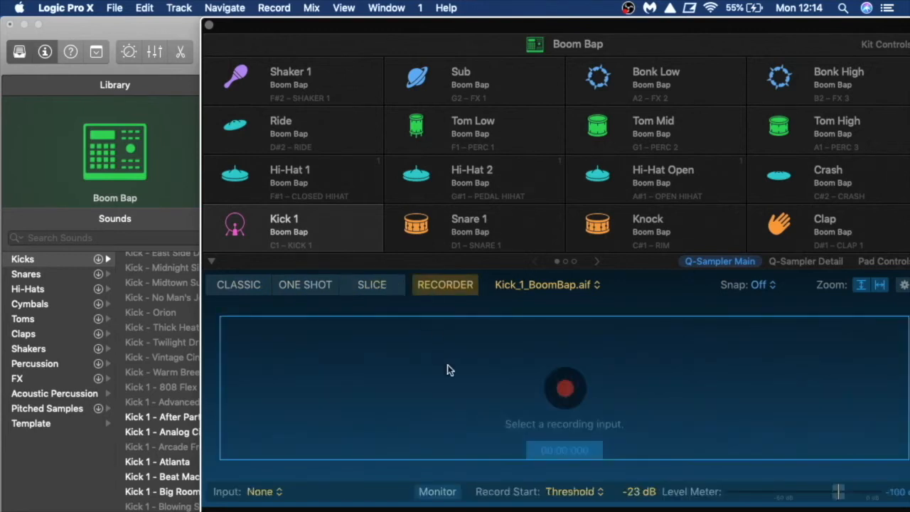
click(223, 288)
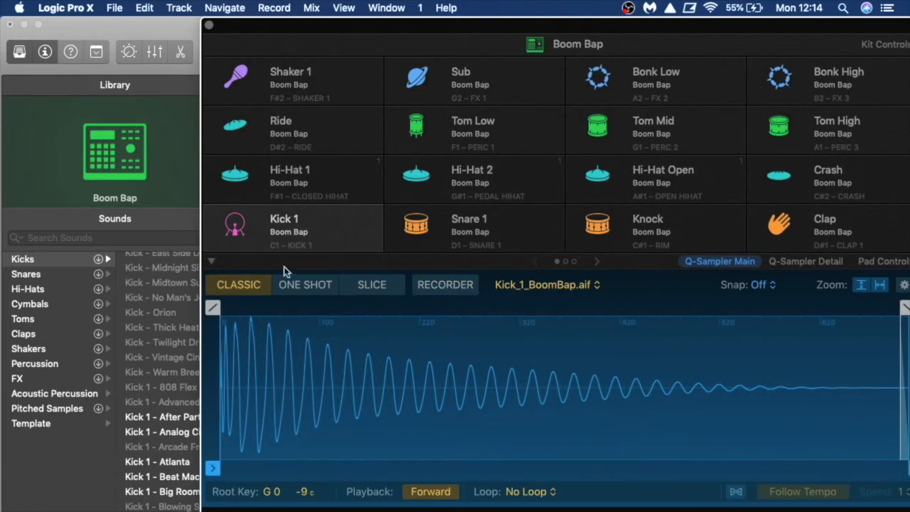
Switch the Kick 1 sample's playback direction away from Forward and back again, and audition the pad.
click(422, 494)
click(422, 493)
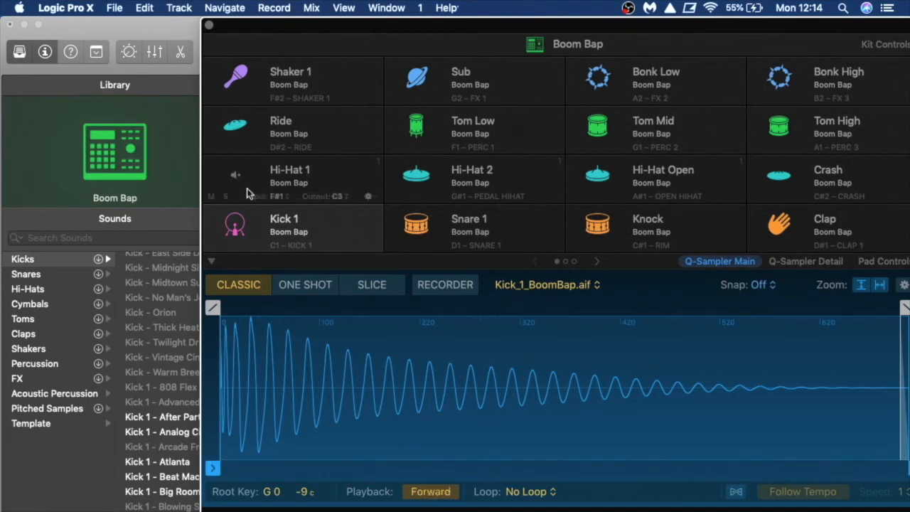
click(237, 227)
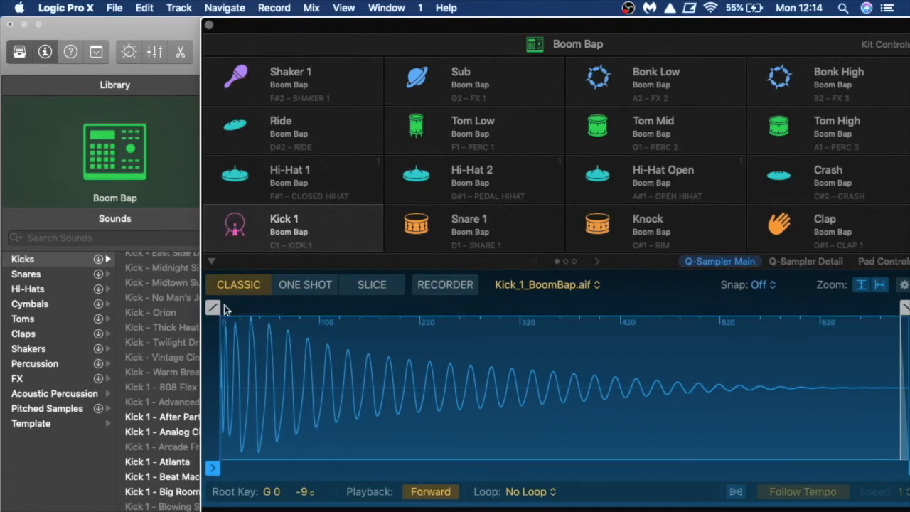
Try progressively longer fades on the Kick 1 sample, auditioning the pad, and return the fade-in to the start and the fade-out near the end.
drag(904, 323, 665, 334)
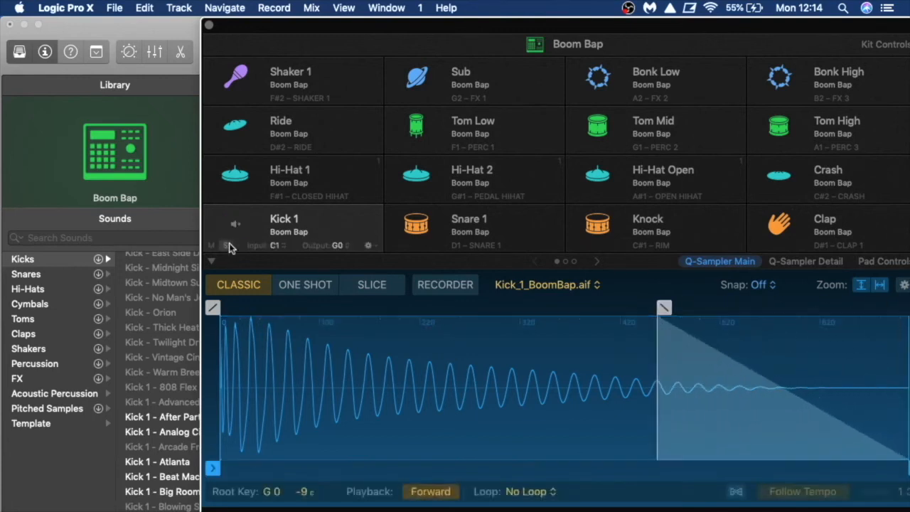
click(234, 226)
drag(658, 331, 290, 310)
click(238, 222)
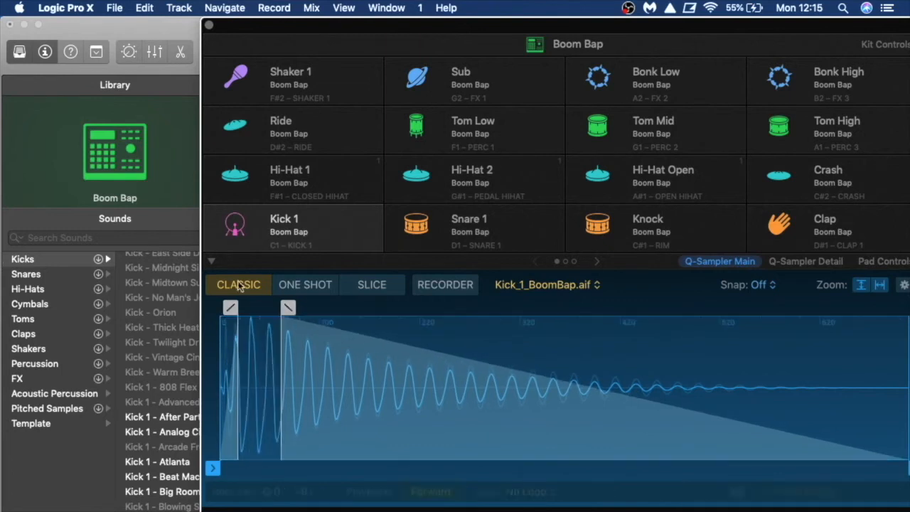
click(235, 225)
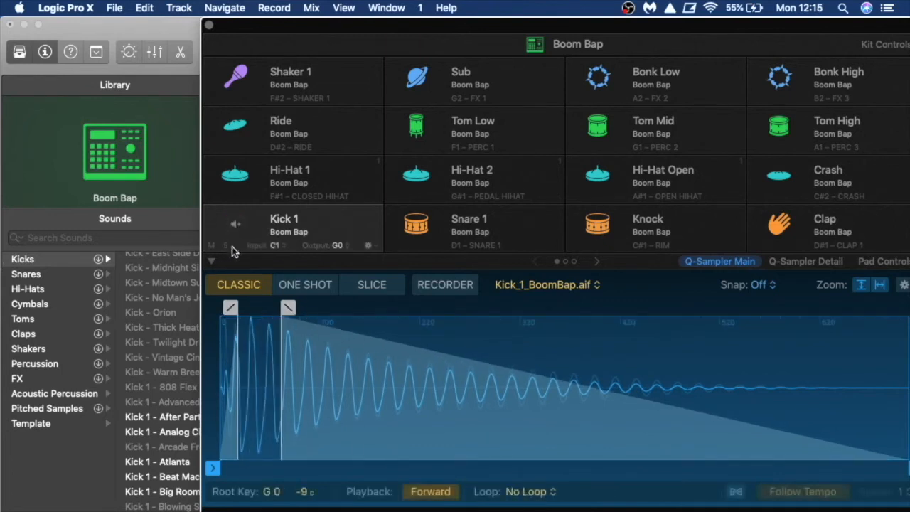
drag(229, 307, 212, 307)
drag(288, 307, 855, 288)
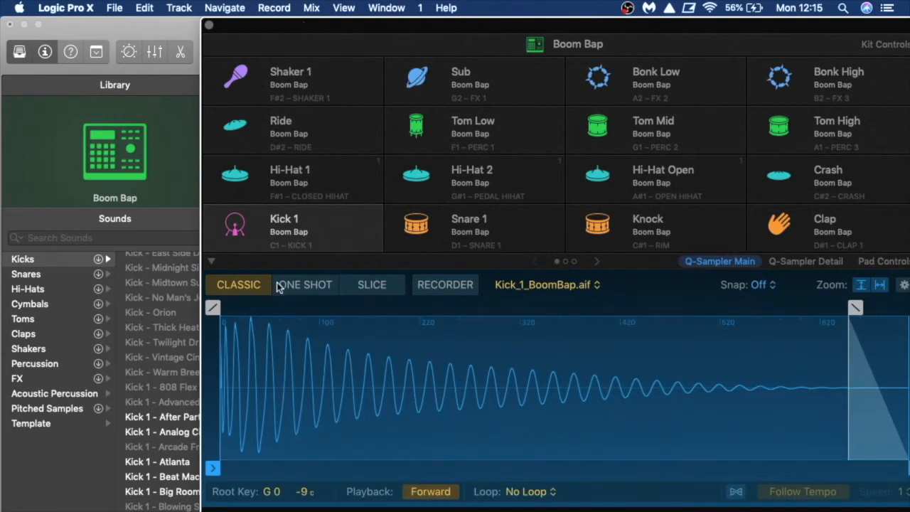
Reopen the library and load the Kick 1 - Futura sound onto the Kick 1 pad.
mouse_move(268, 244)
key(i)
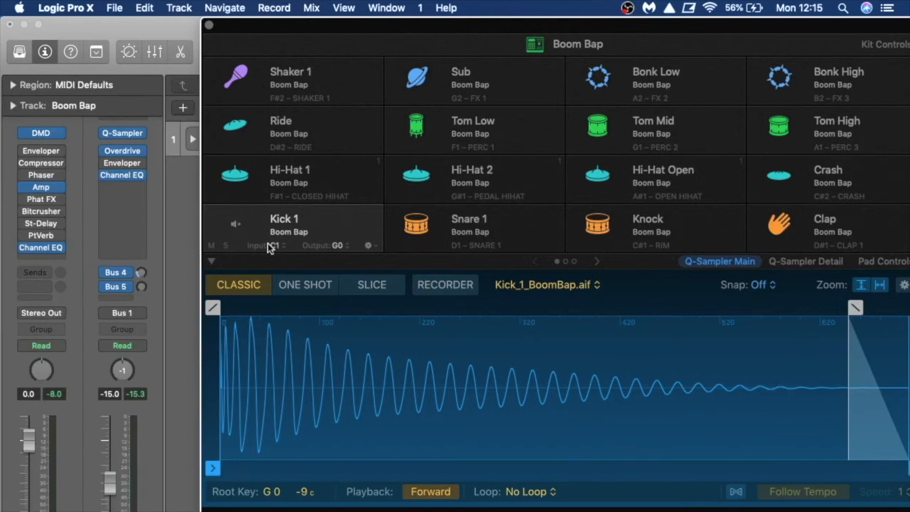
key(y)
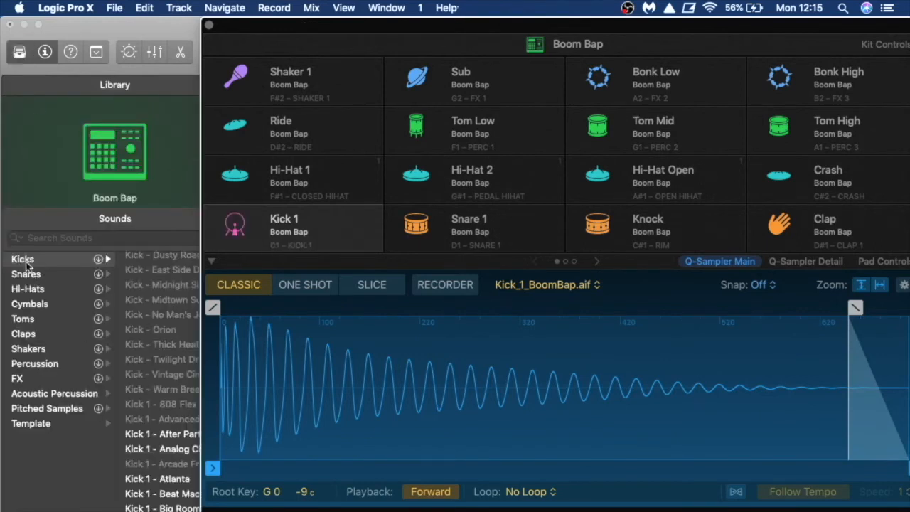
scroll(157, 490, down, 1)
scroll(157, 490, down, 5)
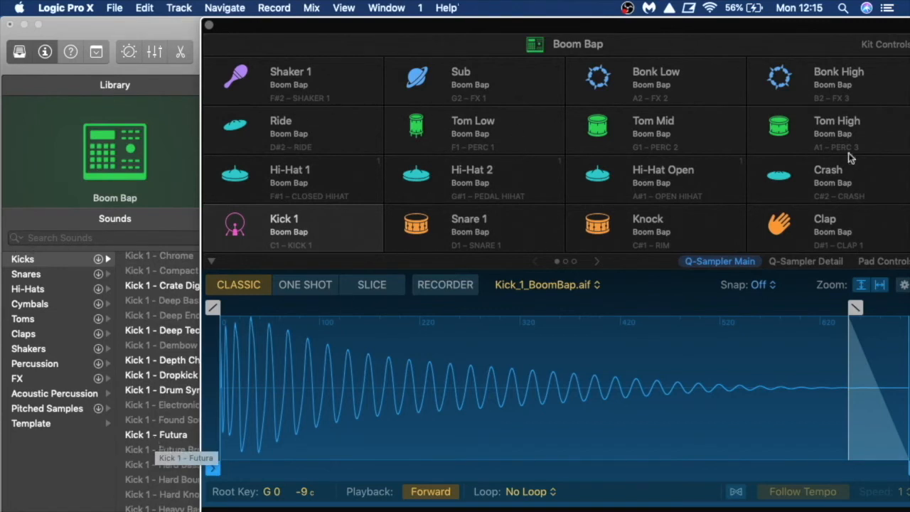
click(148, 436)
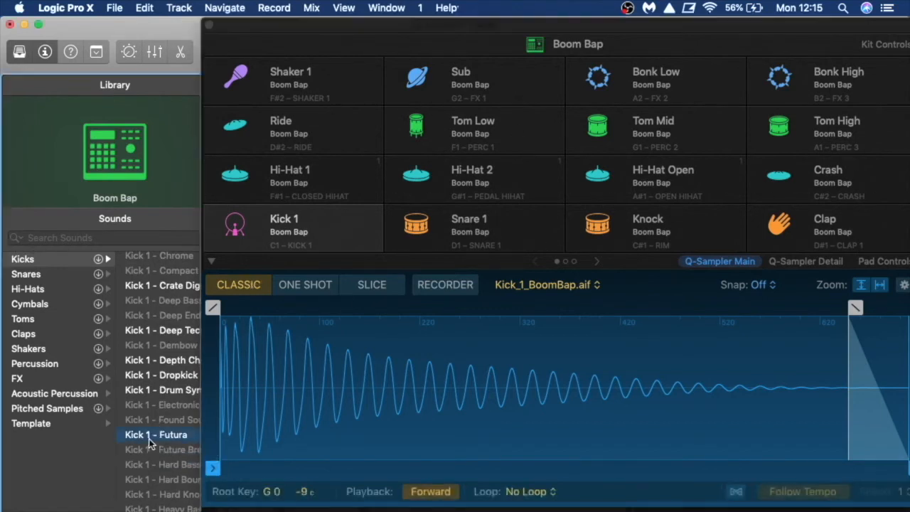
Audition the replaced Kick 1 pad together with the Snare 1, Knock and Clap pads.
click(236, 225)
click(237, 225)
click(238, 226)
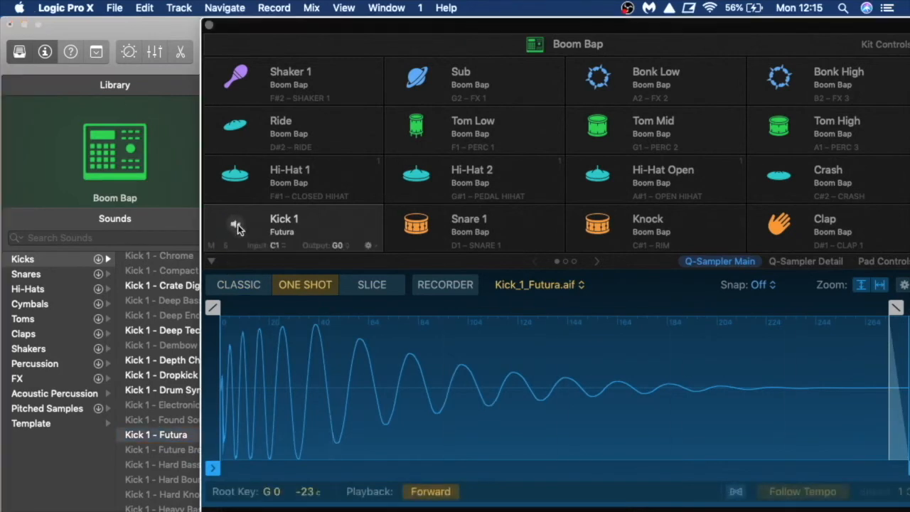
click(417, 227)
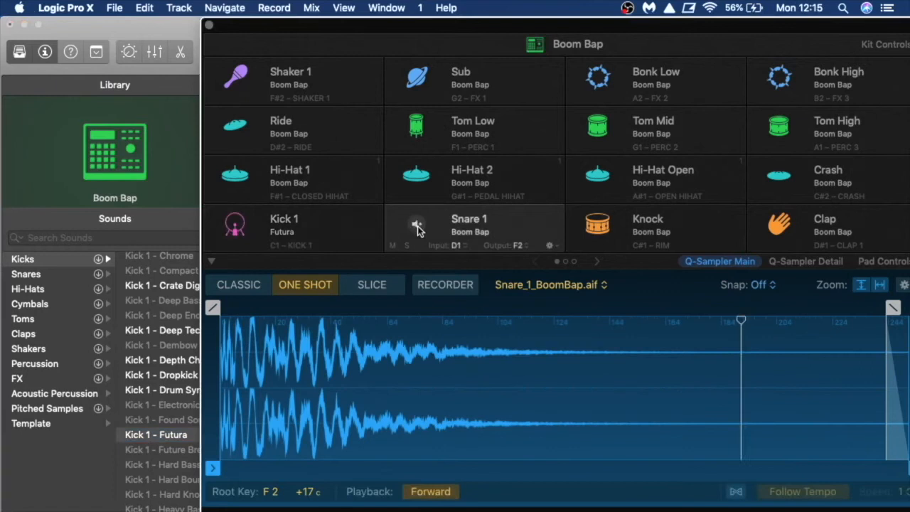
click(596, 226)
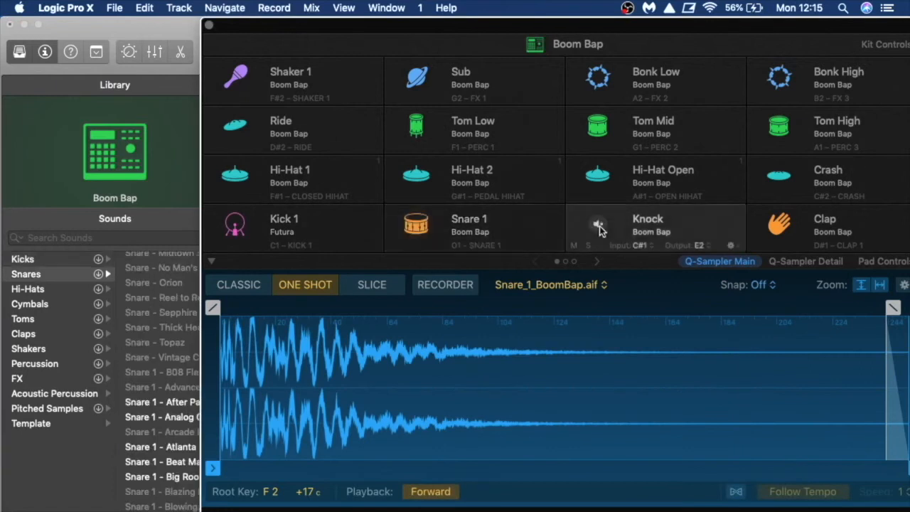
click(776, 224)
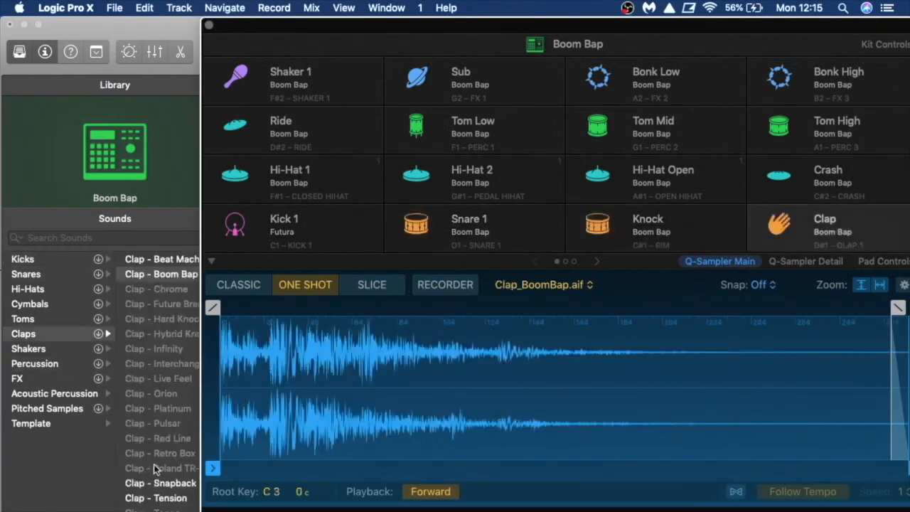
Hide the library and show all files in the browser, moving the Boom Bap kit window clear of it.
click(20, 52)
drag(370, 31, 170, 7)
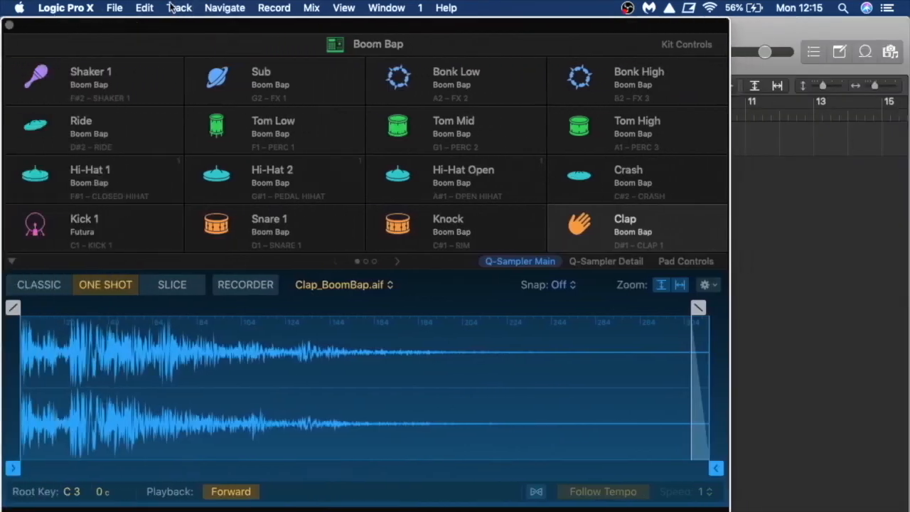
key(f)
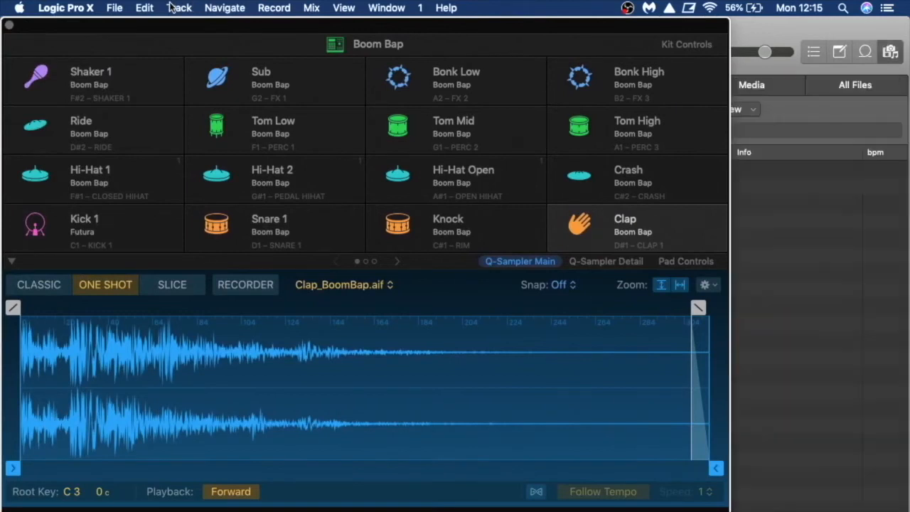
drag(531, 31, 390, 30)
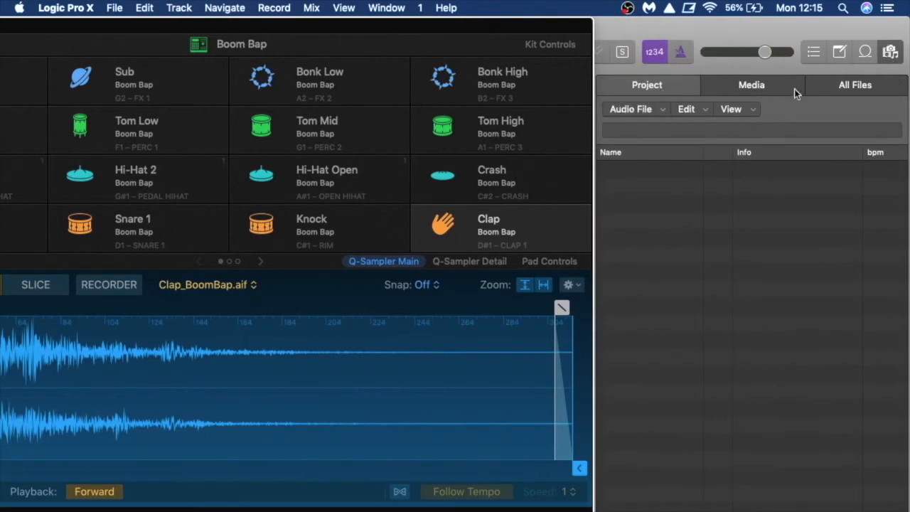
click(844, 90)
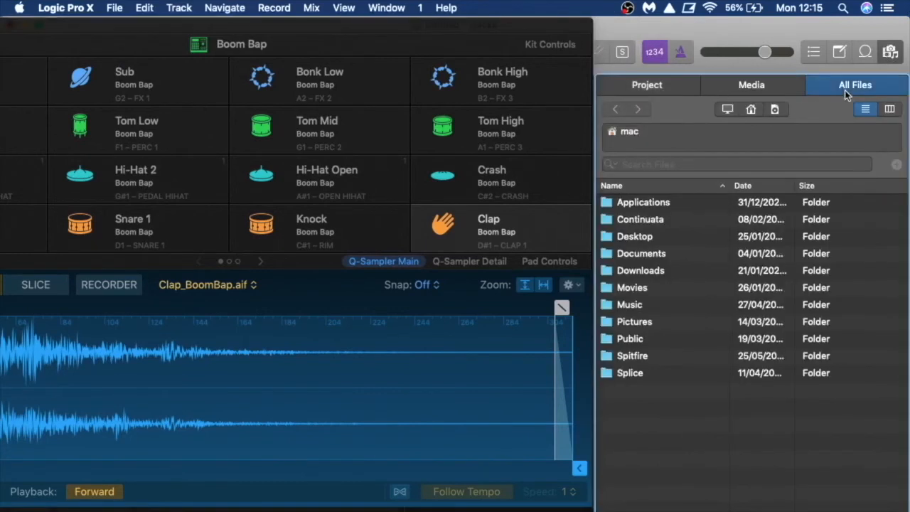
Open the Drums - One Shots folder of the Cymatics - Humble Hip Hop Sample Pack on the Desktop.
click(624, 240)
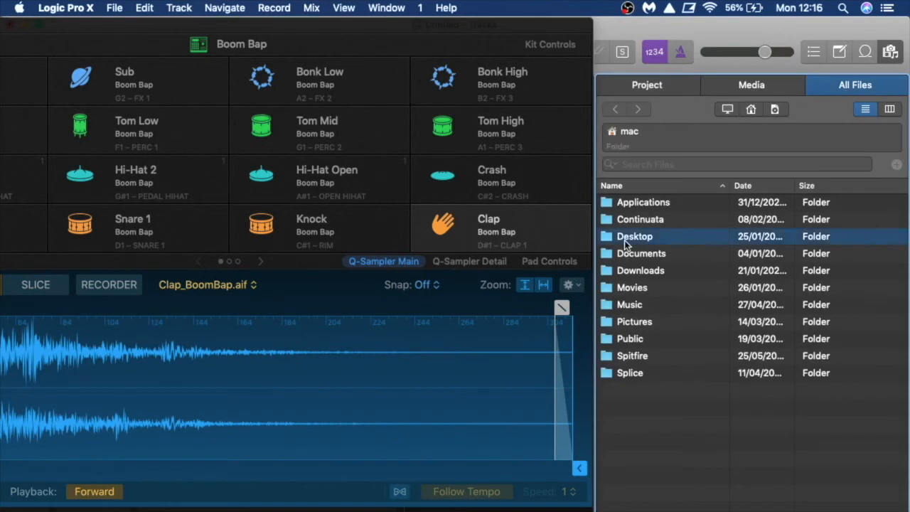
double_click(624, 240)
scroll(634, 366, down, 2)
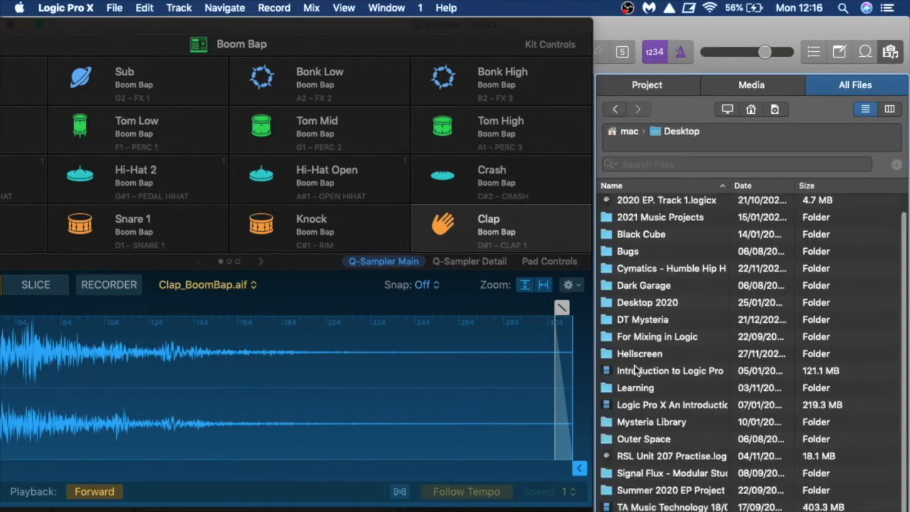
scroll(657, 419, down, 1)
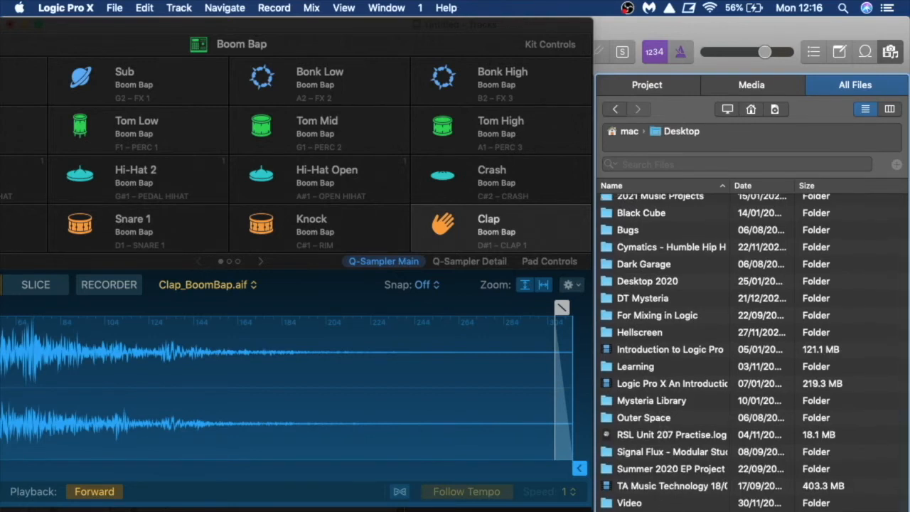
double_click(648, 247)
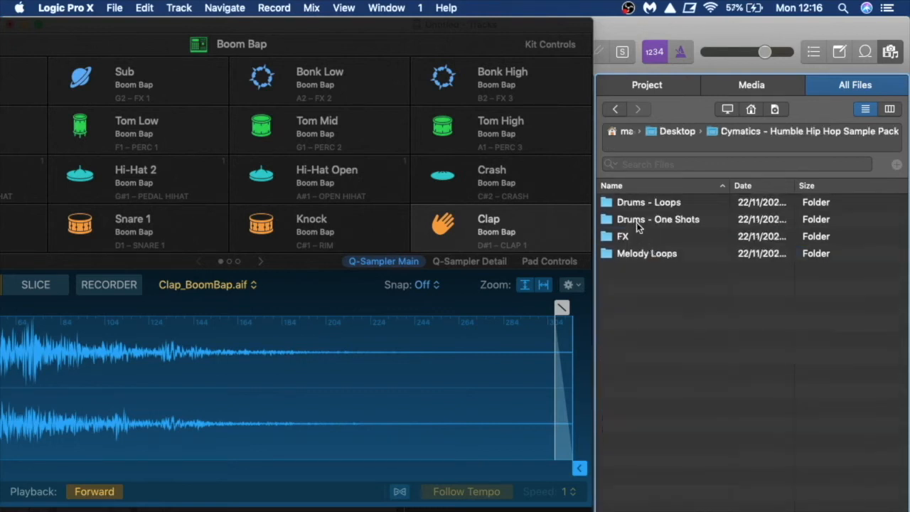
double_click(636, 221)
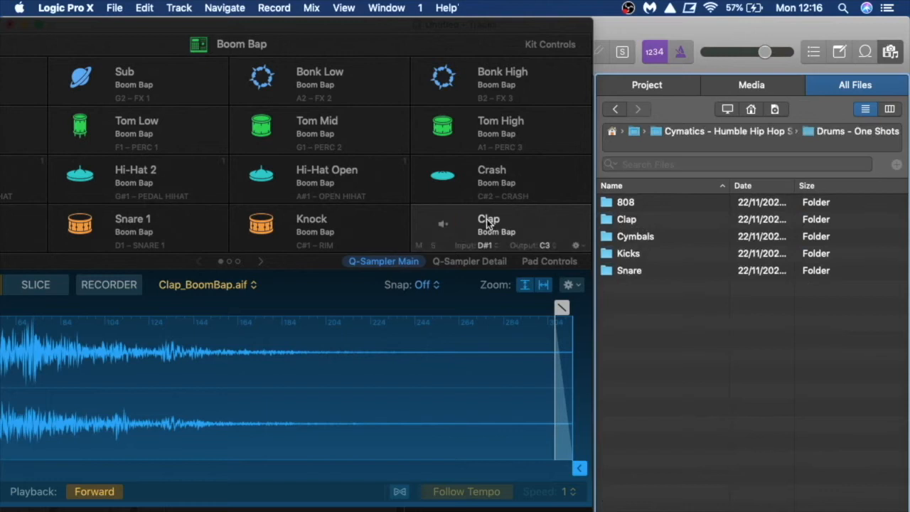
Audition the Clap pad and preview the Humble Sit Do, Infatu and Divine samples from the Clap folder.
click(442, 225)
click(442, 225)
double_click(629, 220)
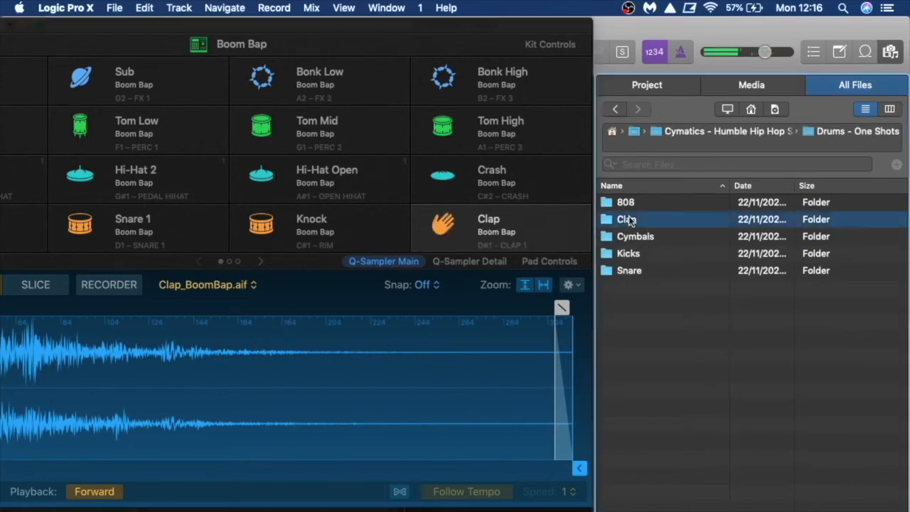
click(650, 237)
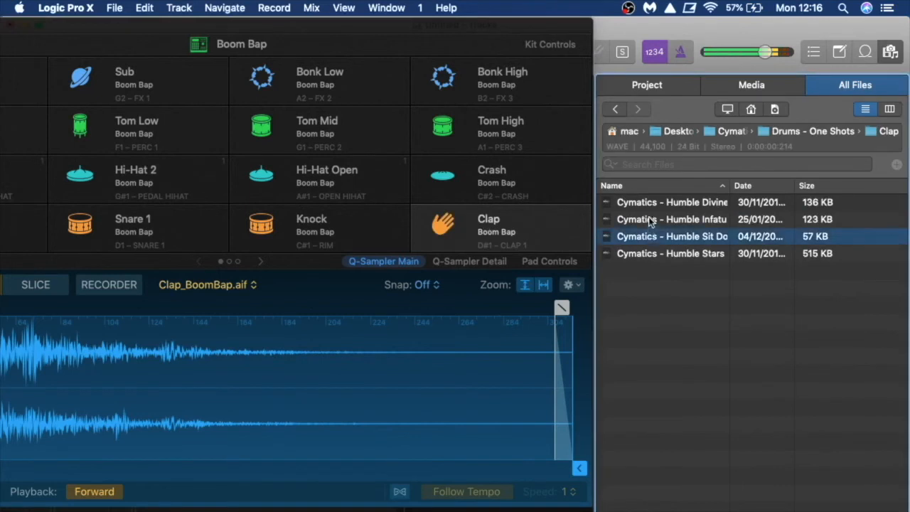
click(649, 220)
click(650, 203)
Load Cymatics - Humble Divine Clap.wav onto the Clap pad and audition it.
drag(649, 203, 458, 226)
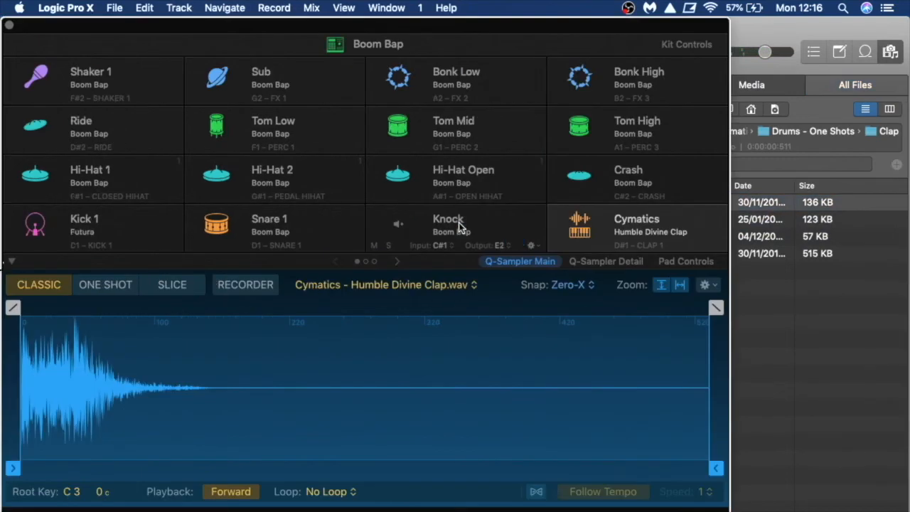
click(581, 226)
click(581, 226)
click(580, 227)
click(581, 226)
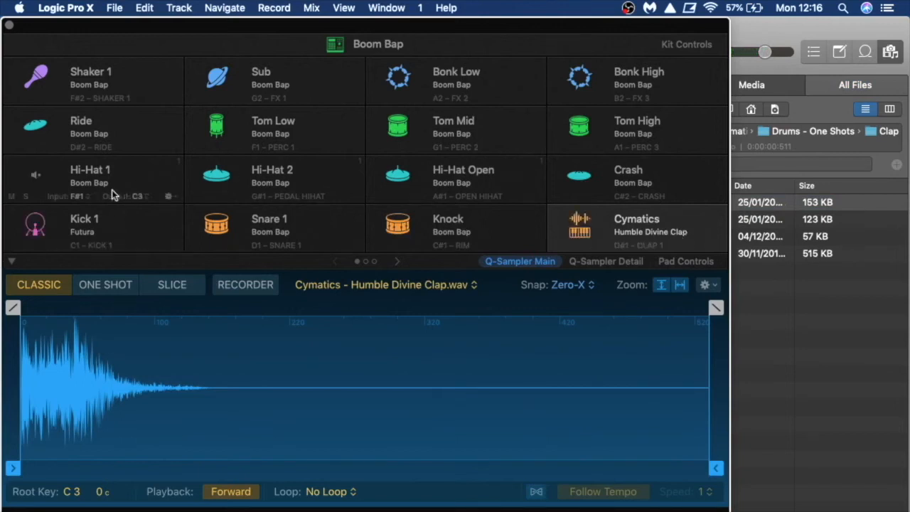
Raise the clap's pitch slightly, audition it, and set its LFO 1 rate to 3.20 Hz.
click(688, 261)
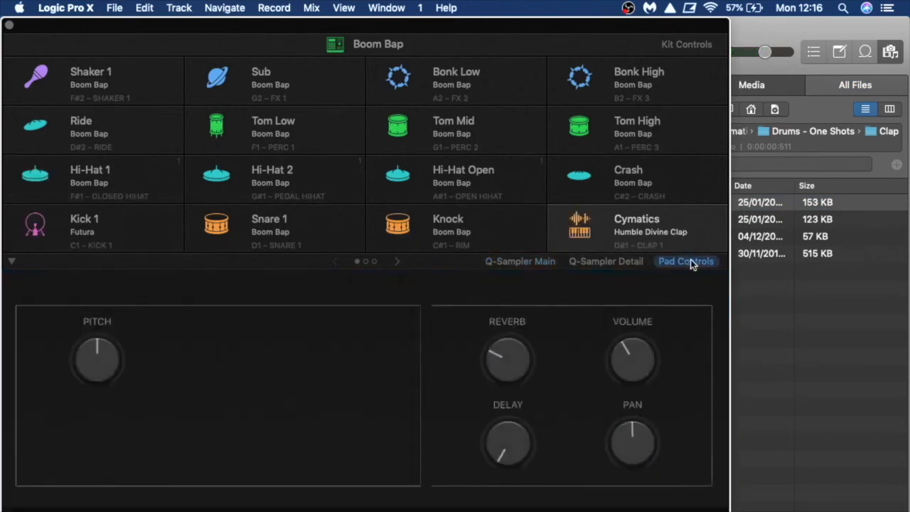
click(579, 226)
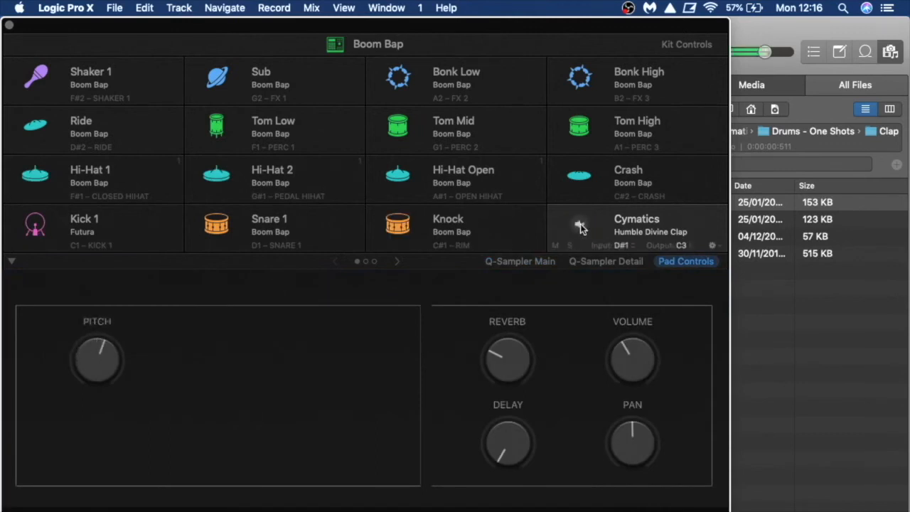
click(603, 261)
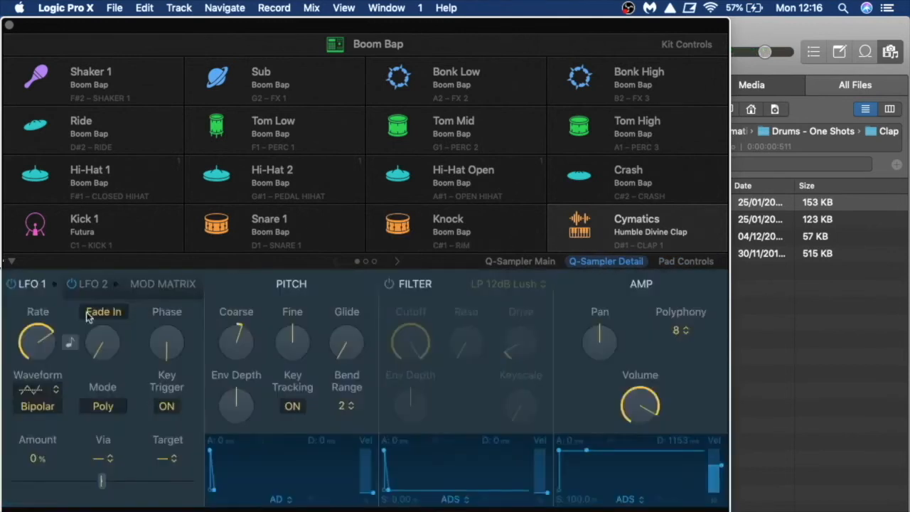
drag(37, 351, 40, 370)
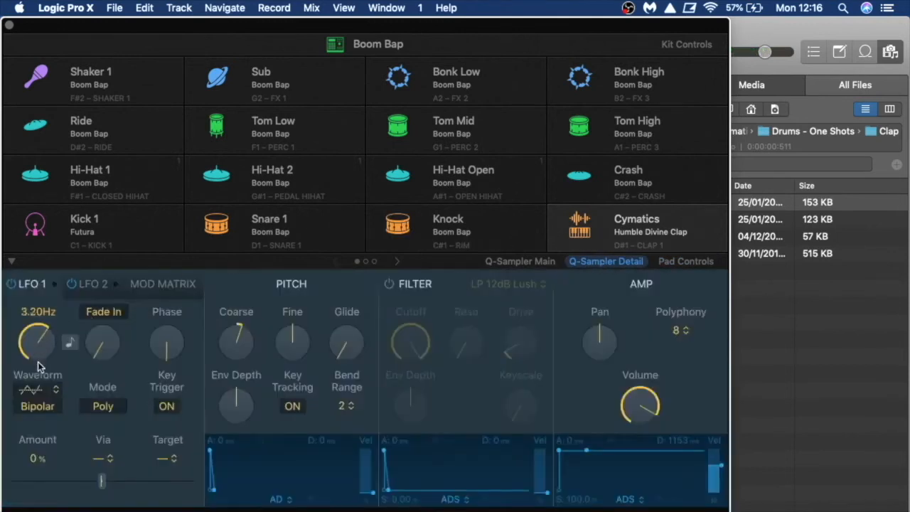
Enable the clap's filter, sweep the cutoff down and back up to maximum, and audition the pad at both settings.
click(389, 283)
drag(411, 339, 420, 406)
click(579, 226)
drag(421, 340, 412, 291)
click(577, 231)
click(577, 229)
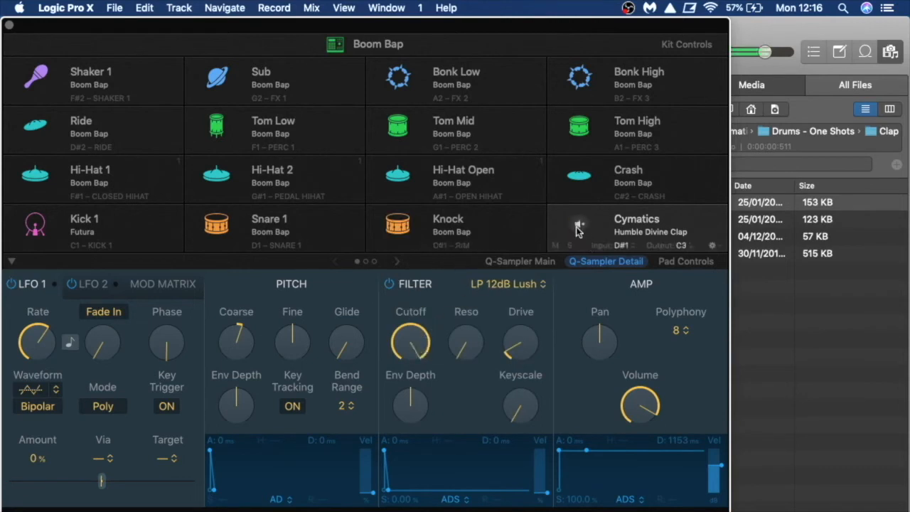
Set the clap sample to One Shot mode with a 0.439 s fade-out and close the kit window.
click(532, 261)
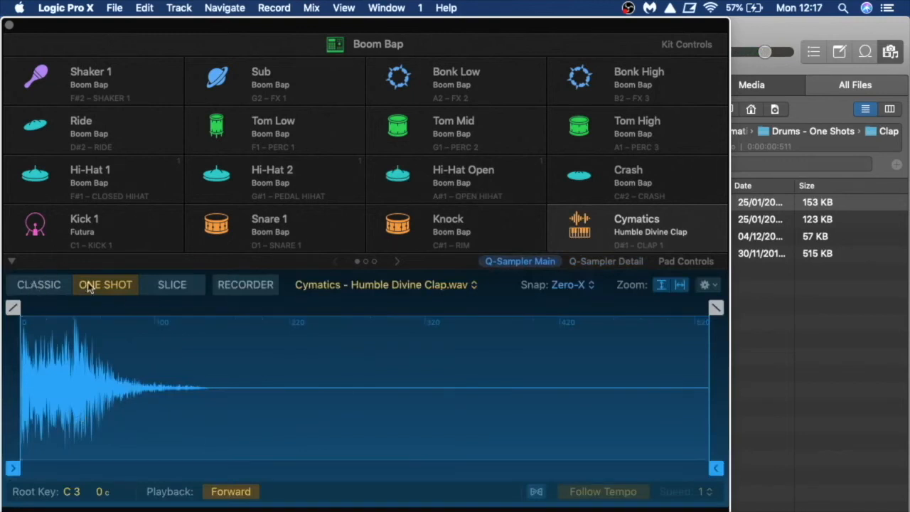
drag(708, 311, 116, 318)
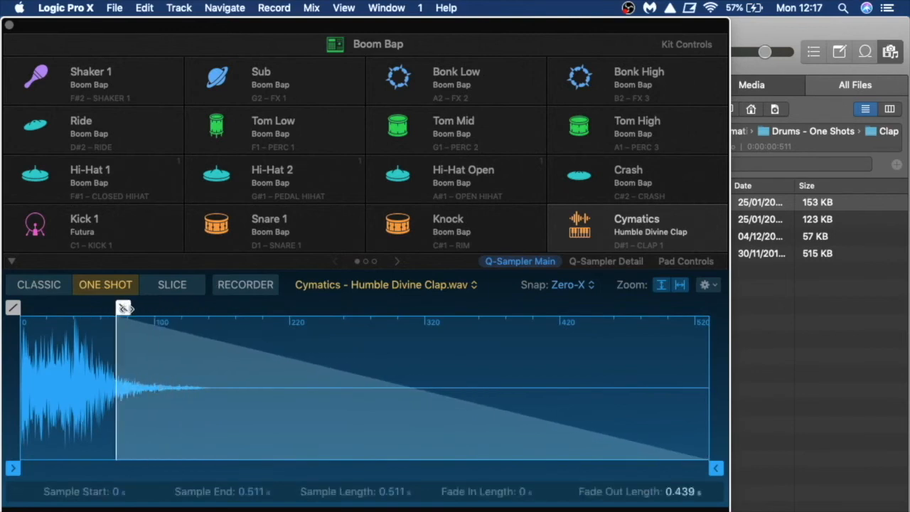
click(8, 26)
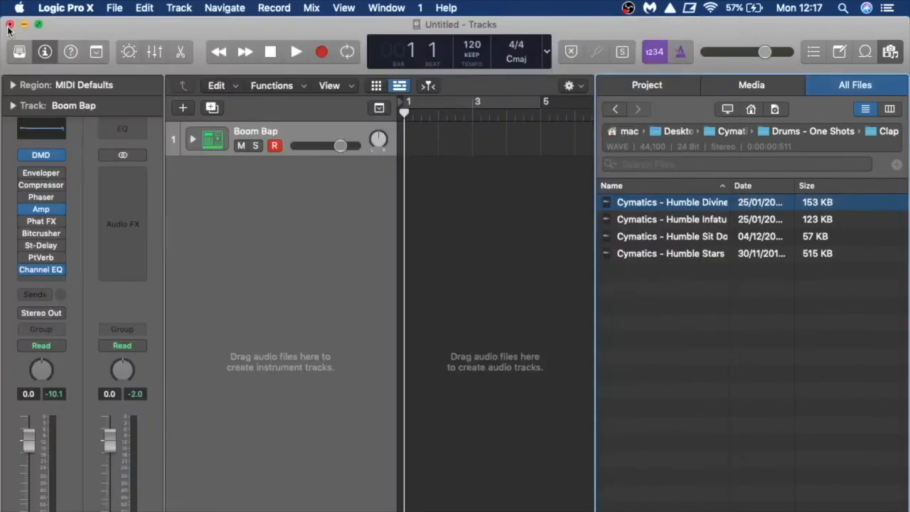
Hide the file browser, bring up Musical Typing and turn on the cycle range from bar 1 to bar 5.
click(891, 51)
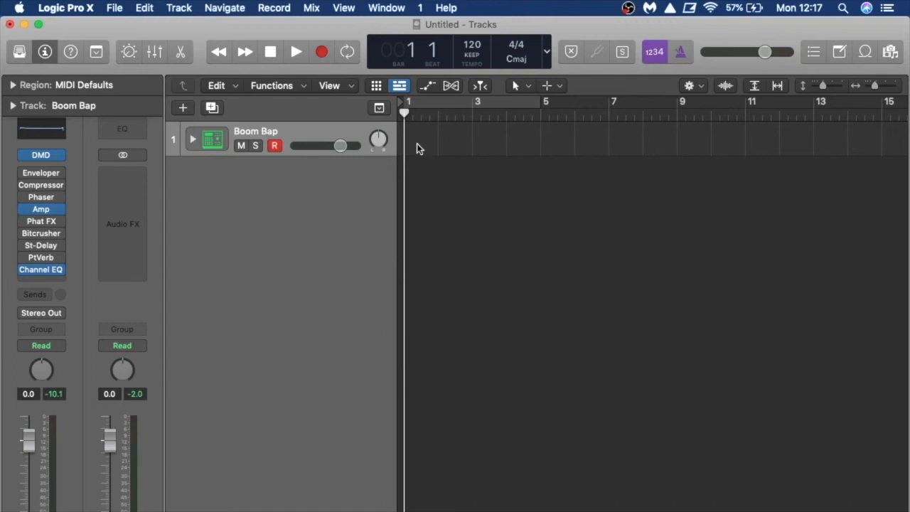
key(super+k)
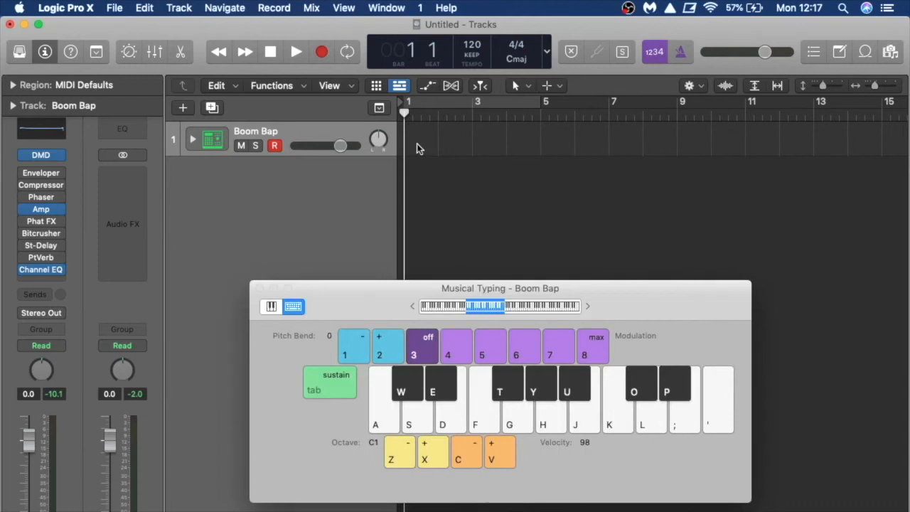
click(433, 107)
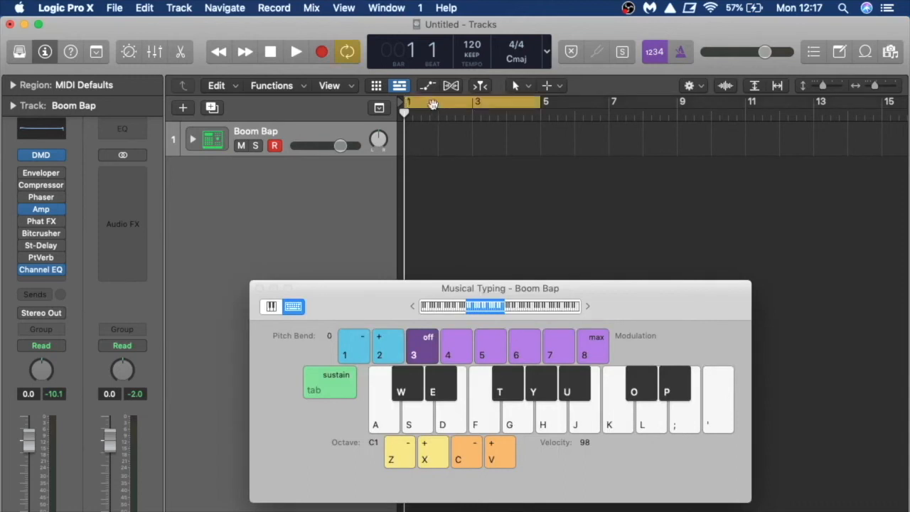
Hide Musical Typing, turn on the metronome click and set the project tempo to 97 BPM.
key(super+k)
click(676, 47)
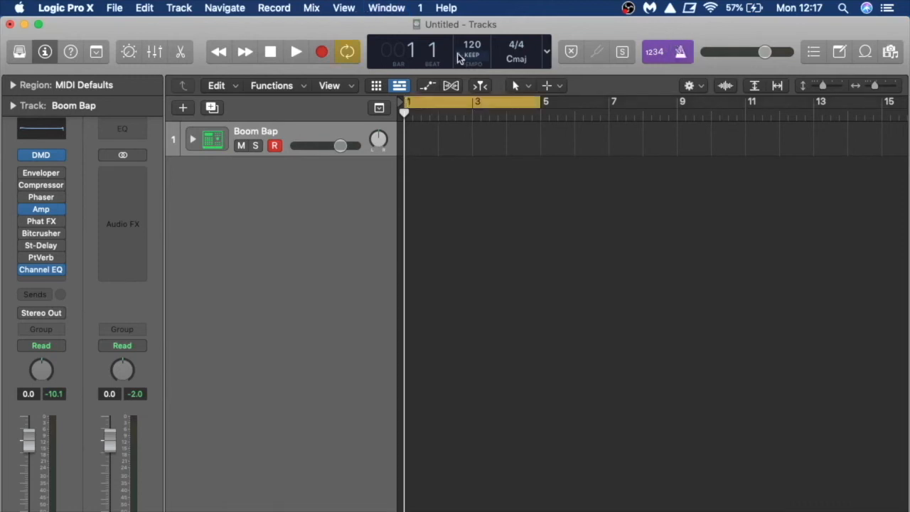
drag(472, 44, 474, 107)
Record a kick pattern on the Boom Bap track with Musical Typing, filling the looped four bars.
key(r)
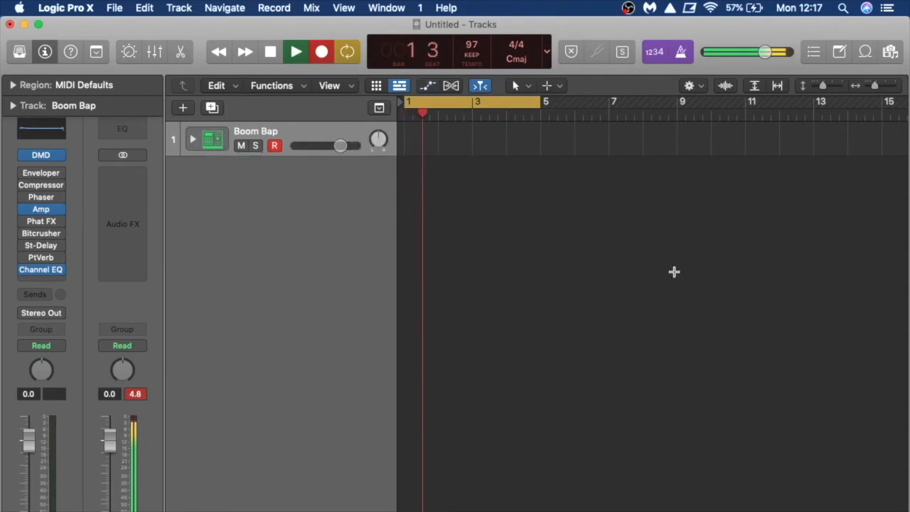
key(super+k)
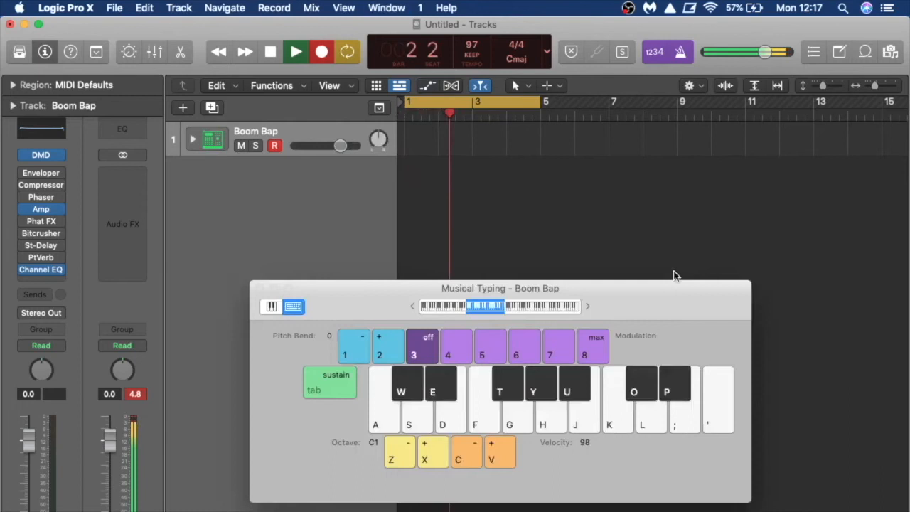
key(a)
key(a)
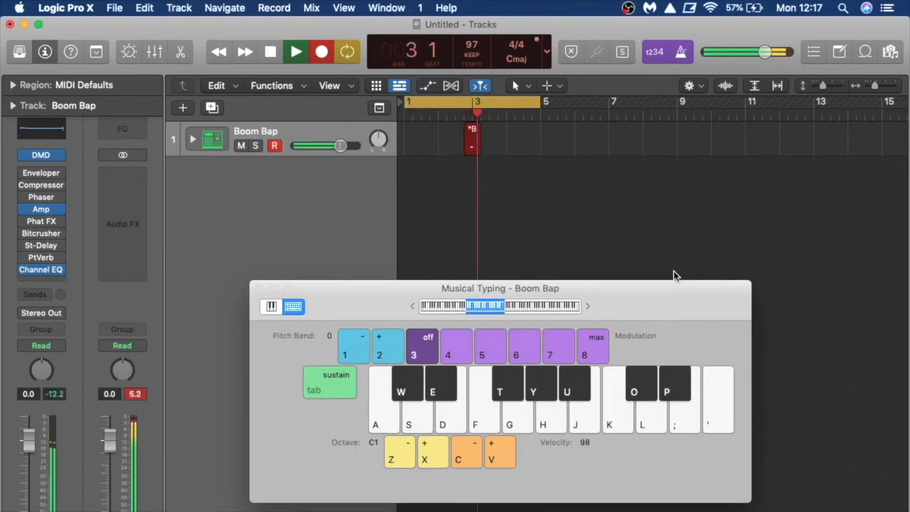
key(a)
key(a)
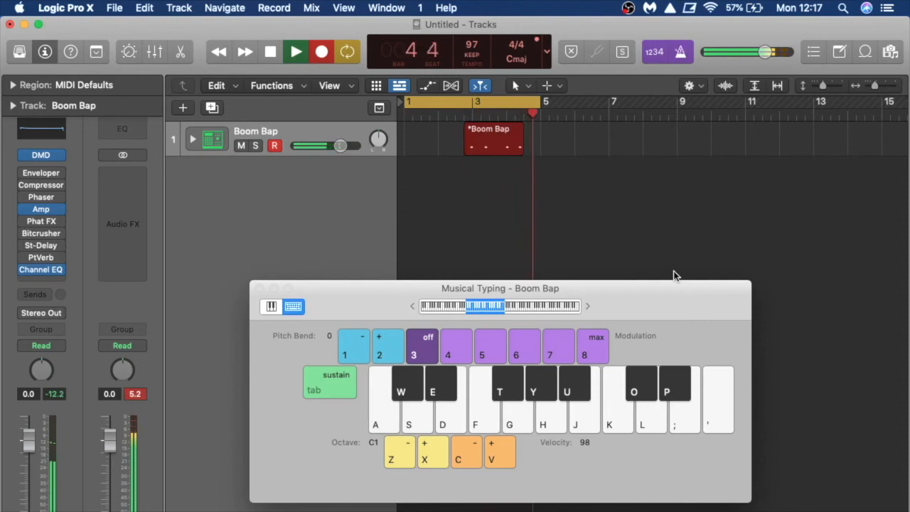
key(a)
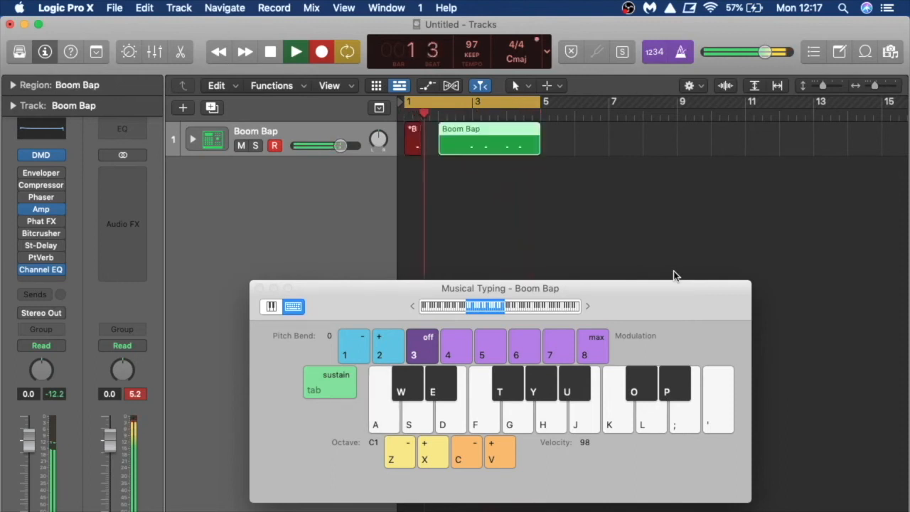
key(a)
key(a)
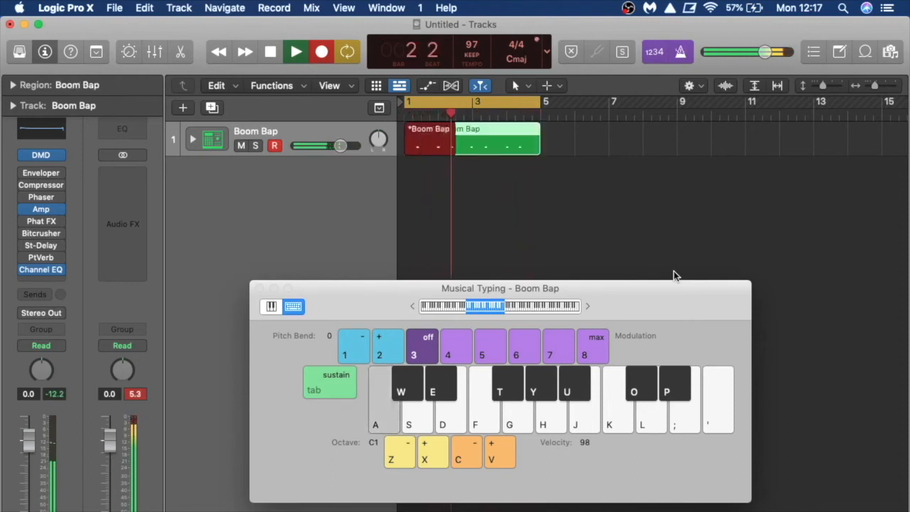
key(a)
key(a)
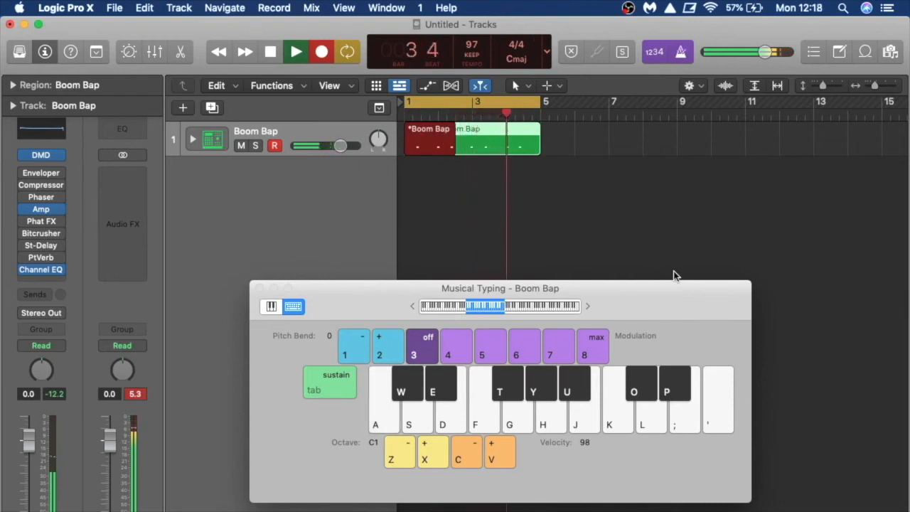
key(a)
key(a)
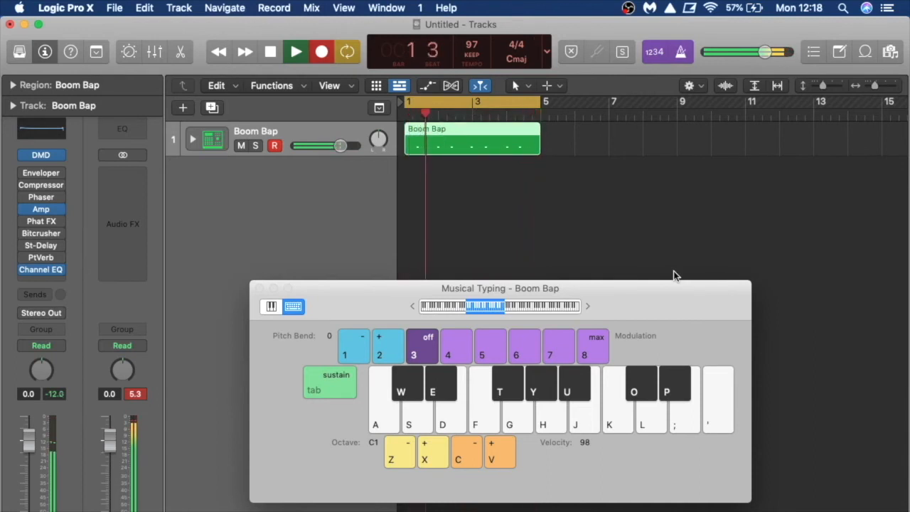
key(a)
key(a)
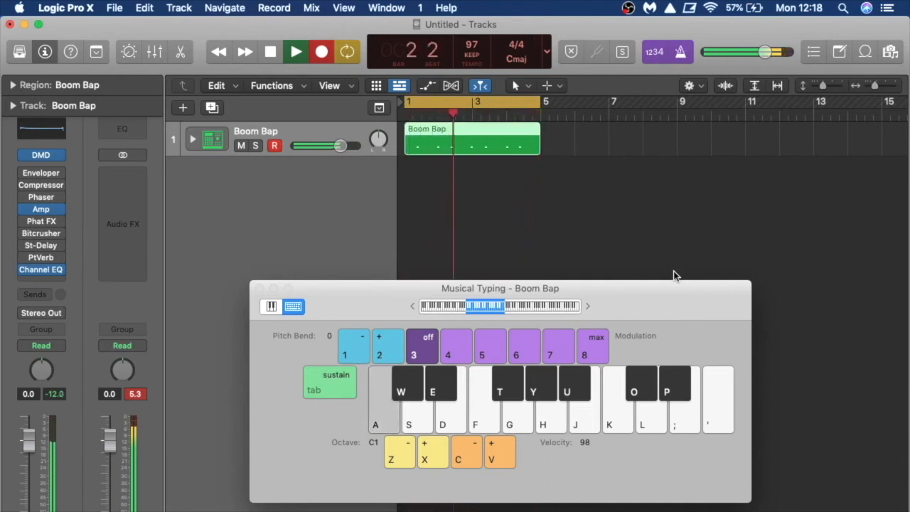
Overdub a steady hi-hat pattern on the Hi-Hat 1 pad across the looped four bars.
key(a)
key(t)
key(a)
key(t)
key(a)
key(t)
key(a)
key(t)
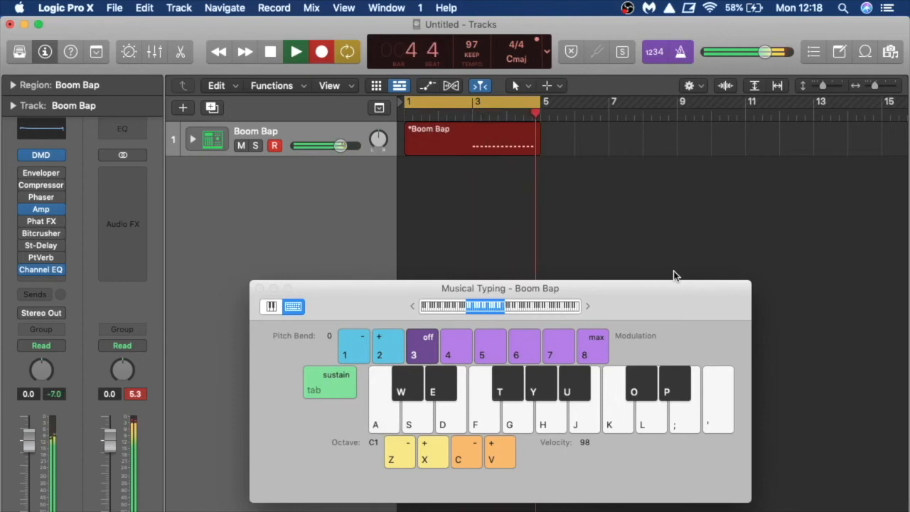
key(t)
key(t)
key(t)
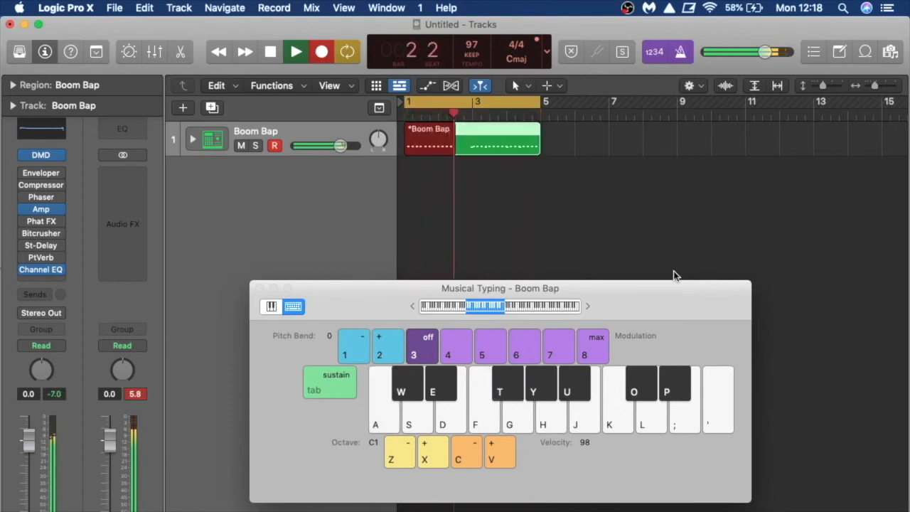
key(t)
key(t)
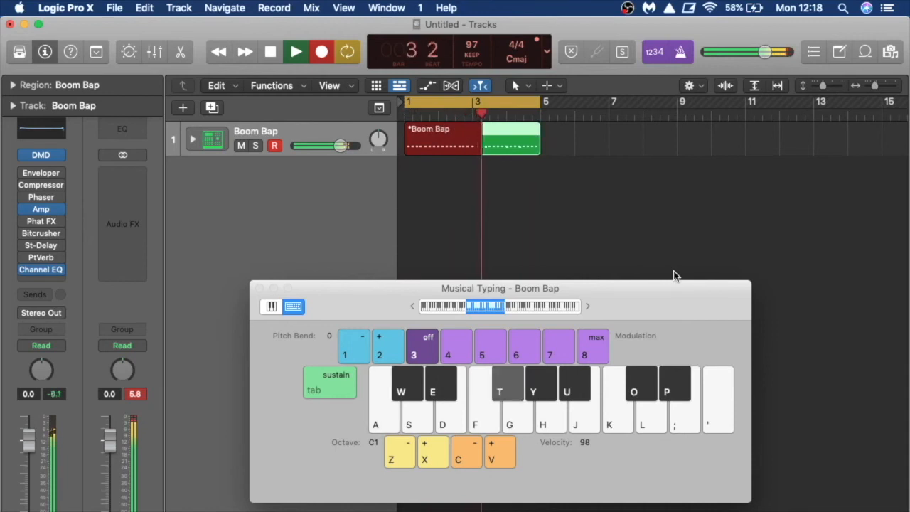
key(t)
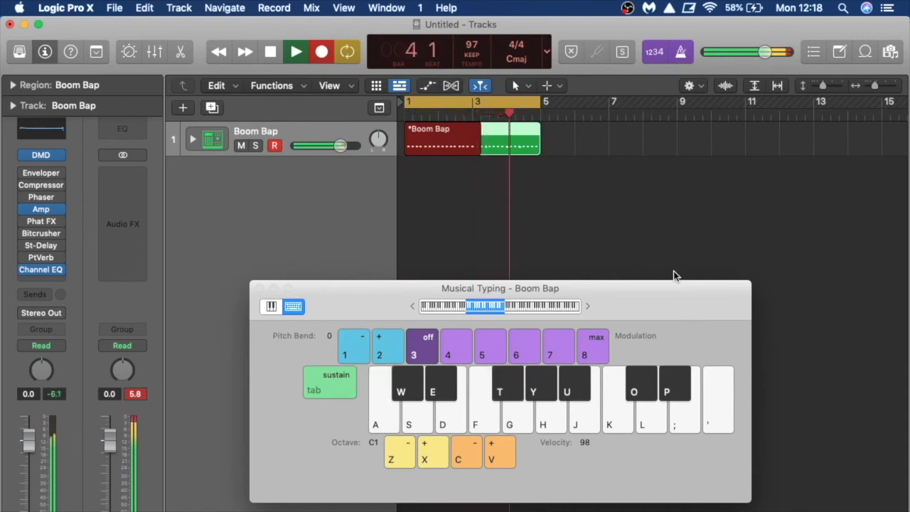
key(a)
key(t)
key(t)
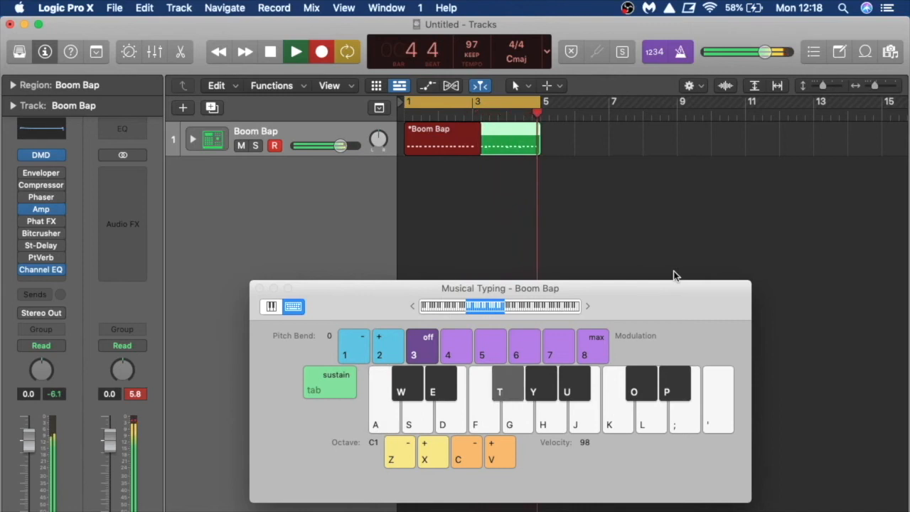
key(a)
key(t)
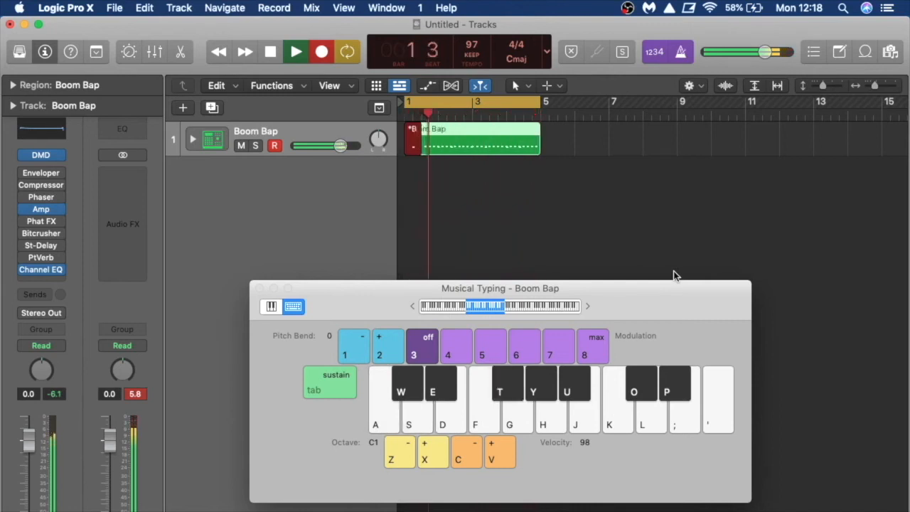
Overdub the Snare 1 hits on the looped four bars, stop recording and close Musical Typing.
key(a)
key(t)
key(a)
key(t)
key(s)
key(a)
key(t)
key(s)
key(a)
key(t)
key(a)
key(t)
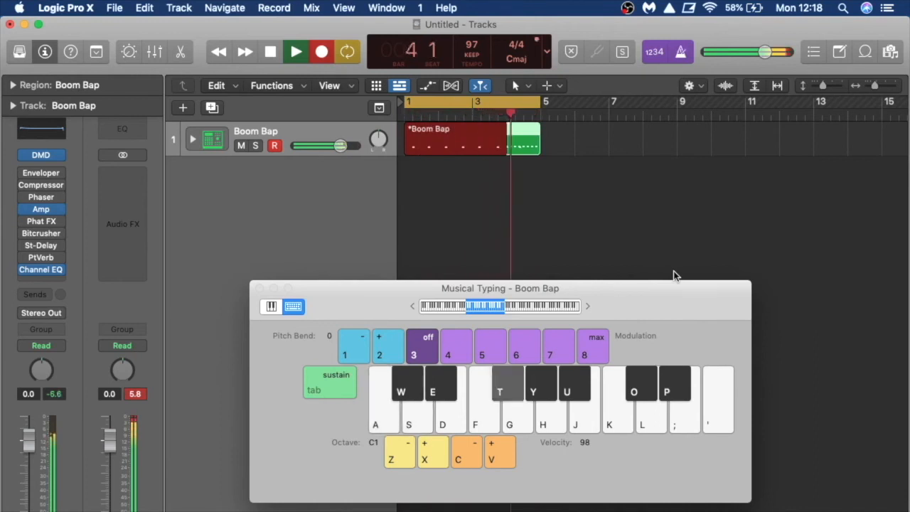
key(a)
key(t)
key(s)
key(space)
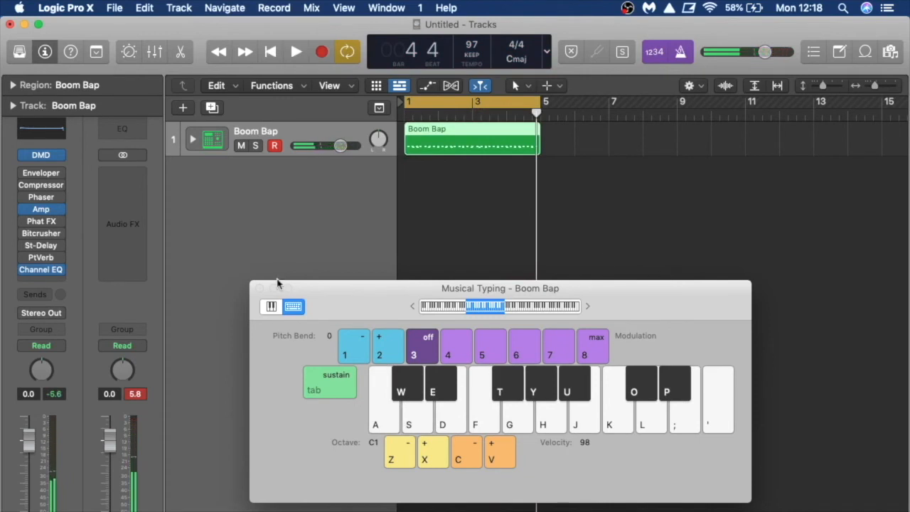
click(258, 287)
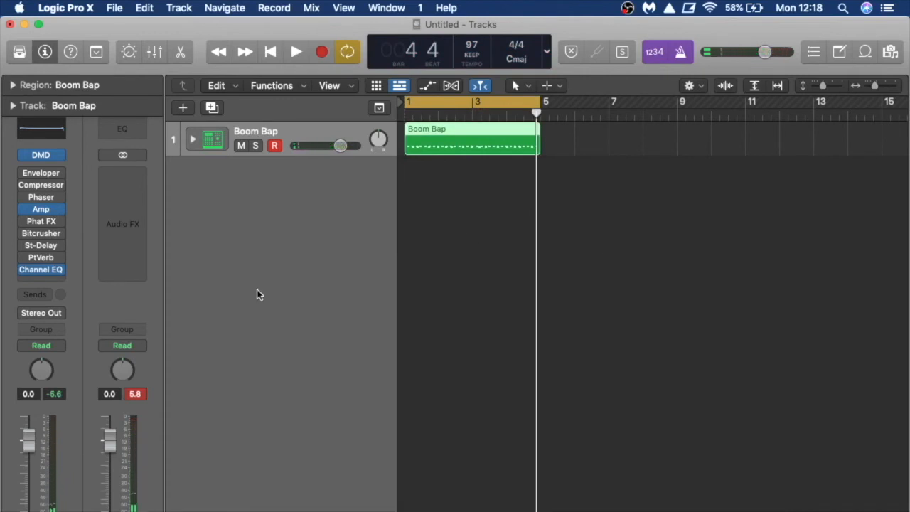
Quantize all recorded notes to 1/16 in an enlarged Piano Roll and collapse it to only the used drum rows.
key(p)
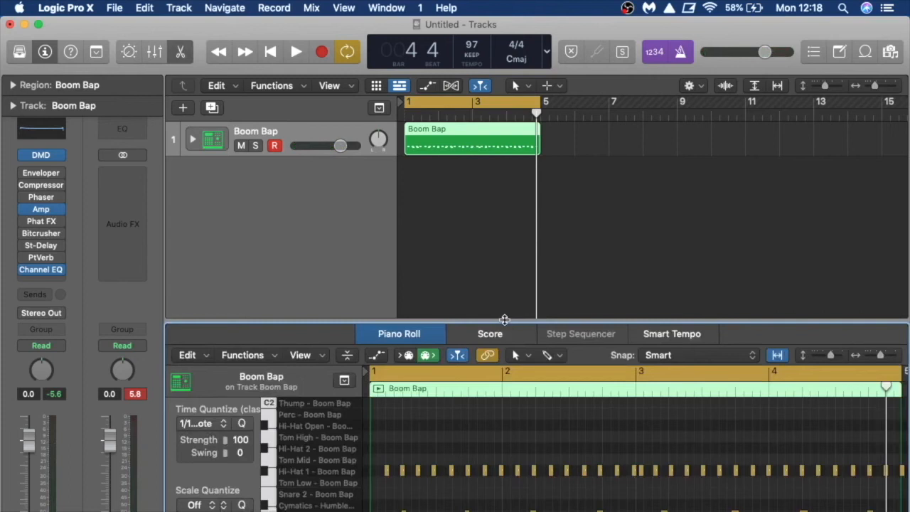
key(super+a)
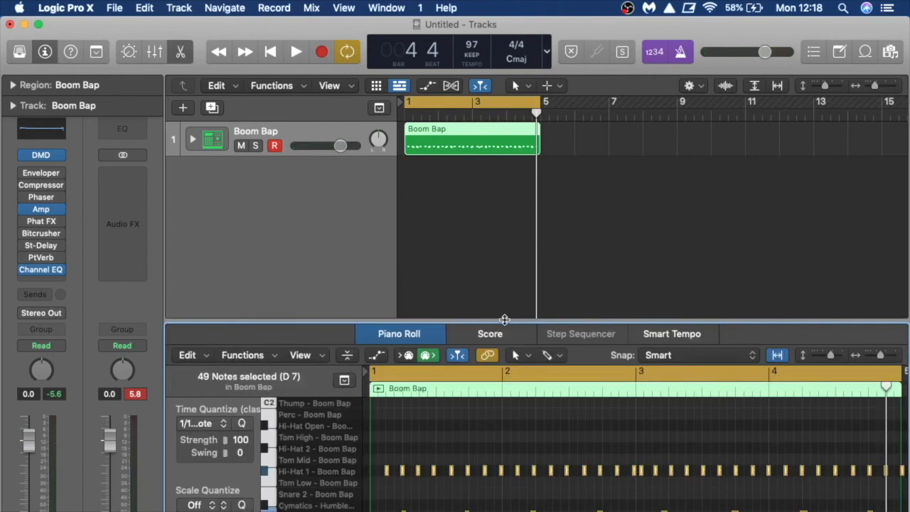
key(q)
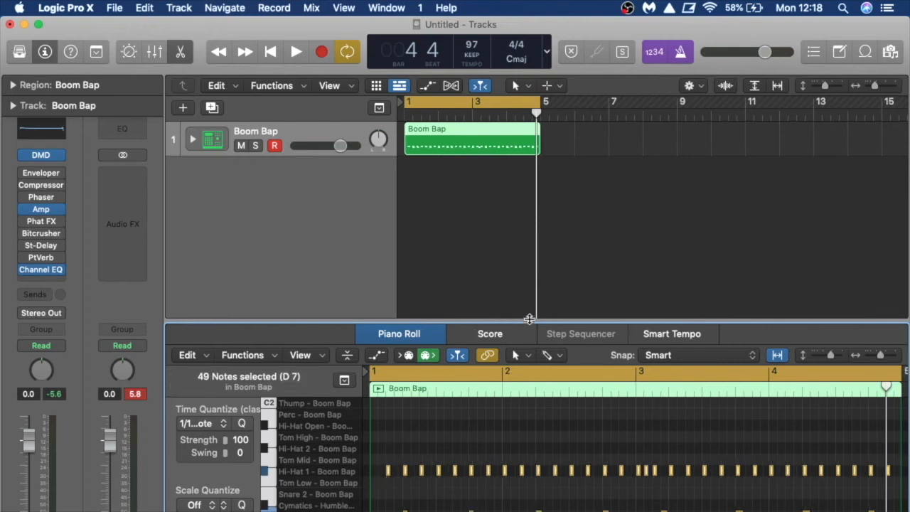
drag(529, 321, 529, 140)
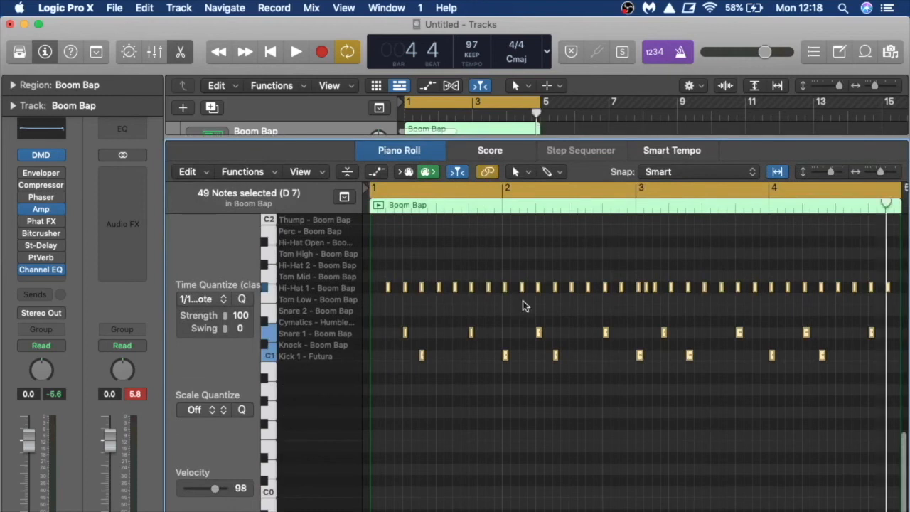
click(345, 173)
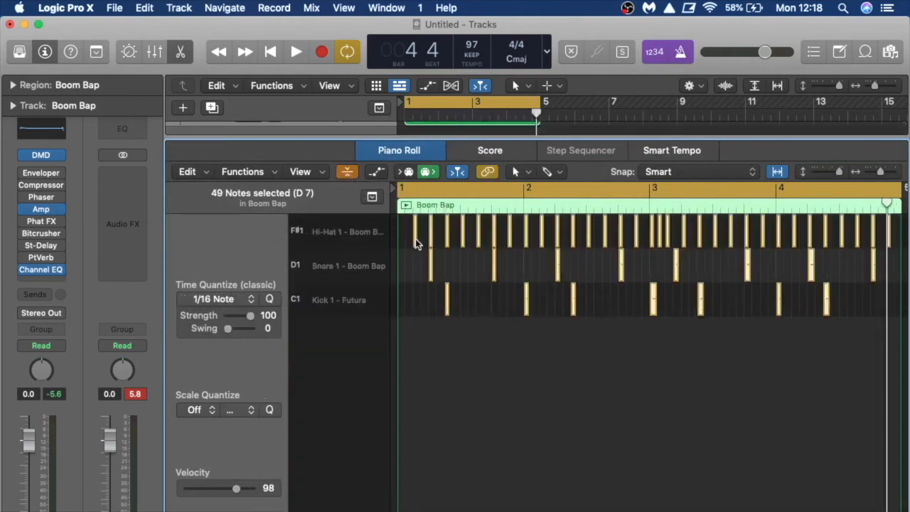
Copy the first hi-hat note and the first kick note to the start of bar 1.
mouse_move(414, 238)
mouse_down()
mouse_move(403, 240)
mouse_move(418, 241)
mouse_move(415, 226)
mouse_move(400, 228)
mouse_up()
click(442, 343)
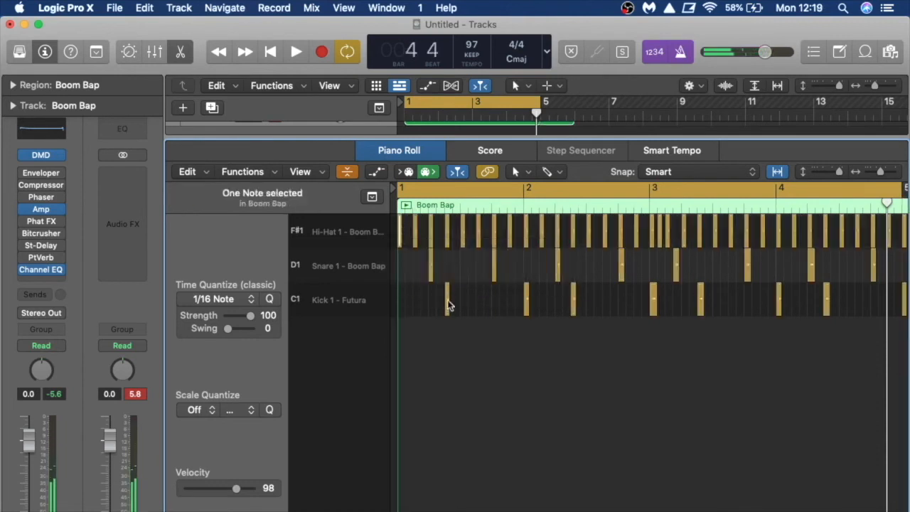
drag(448, 305, 402, 305)
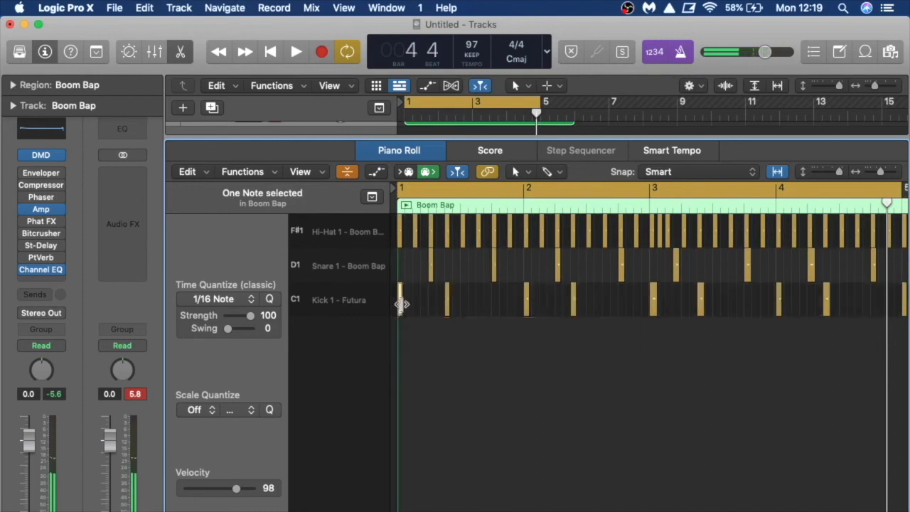
Play the pattern from the beginning and delete the extra hi-hat and kick notes at bar 5.
key(super+a)
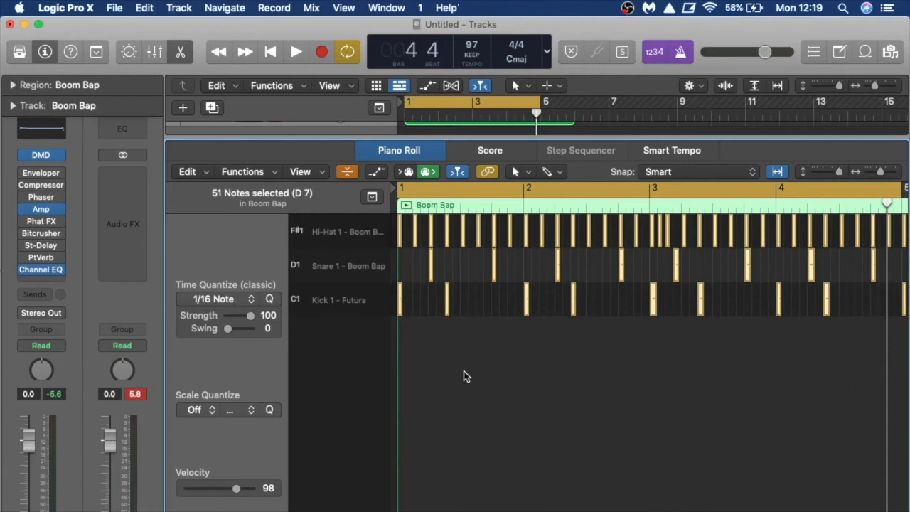
key(super+Left)
key(space)
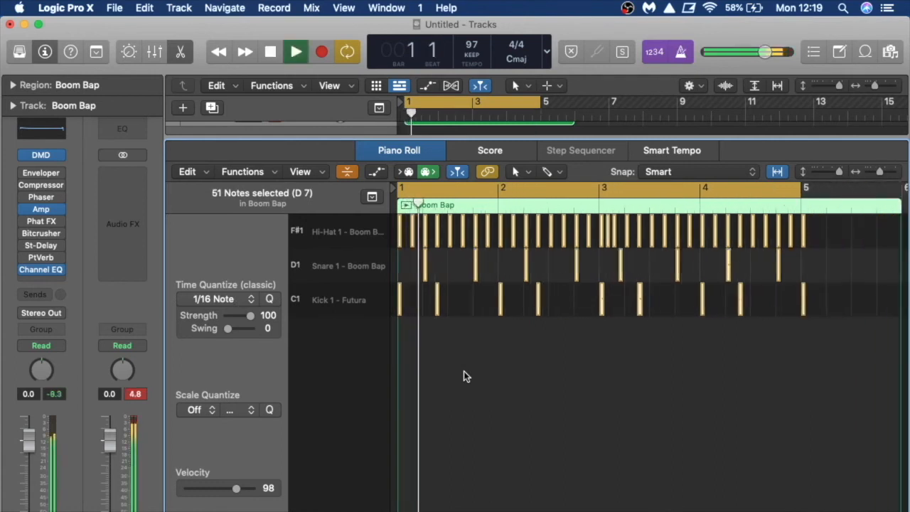
drag(839, 355, 801, 233)
key(Delete)
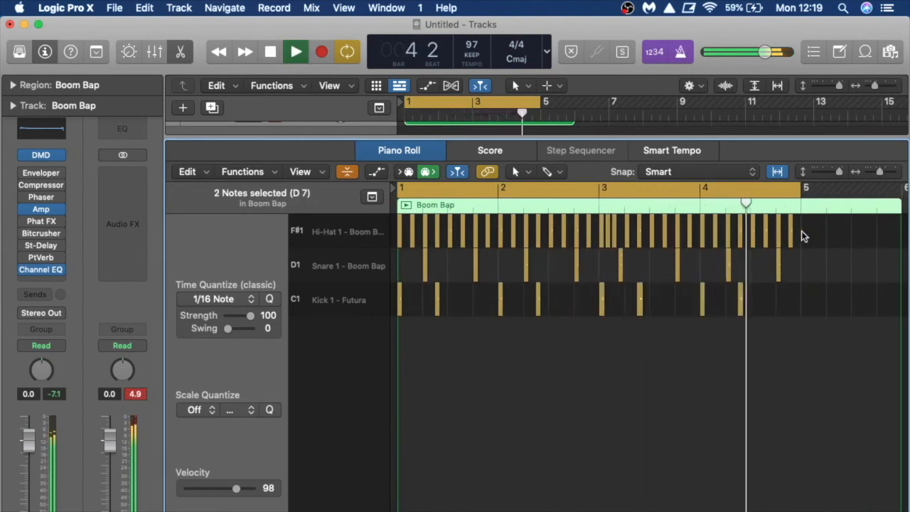
Stop playback, close the Piano Roll and delete the recorded Boom Bap region from the track.
key(space)
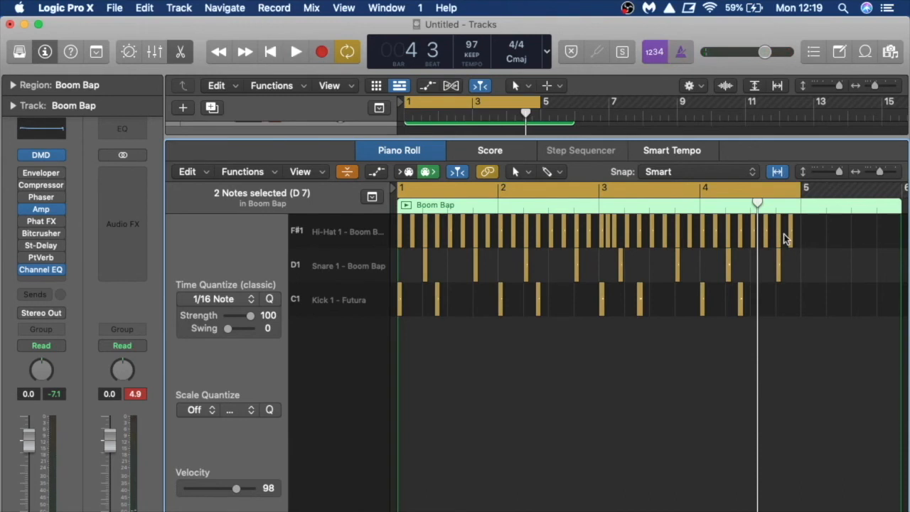
key(p)
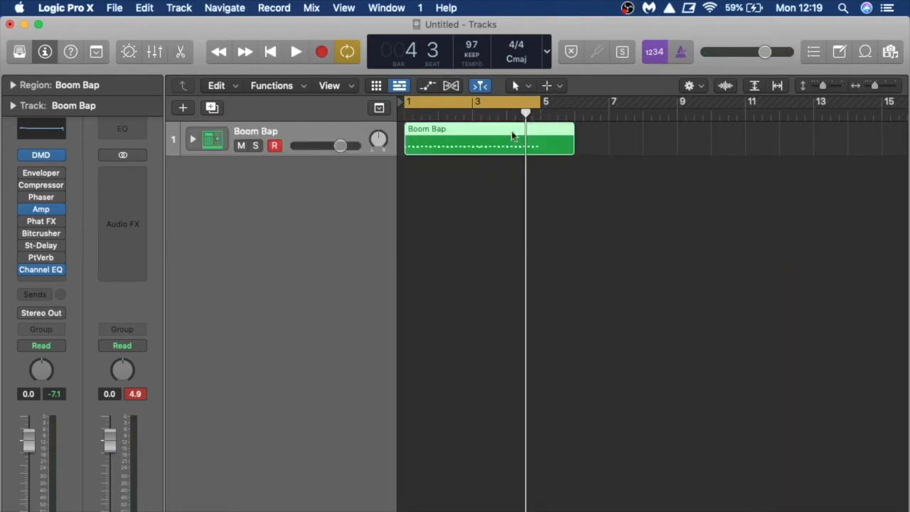
key(Delete)
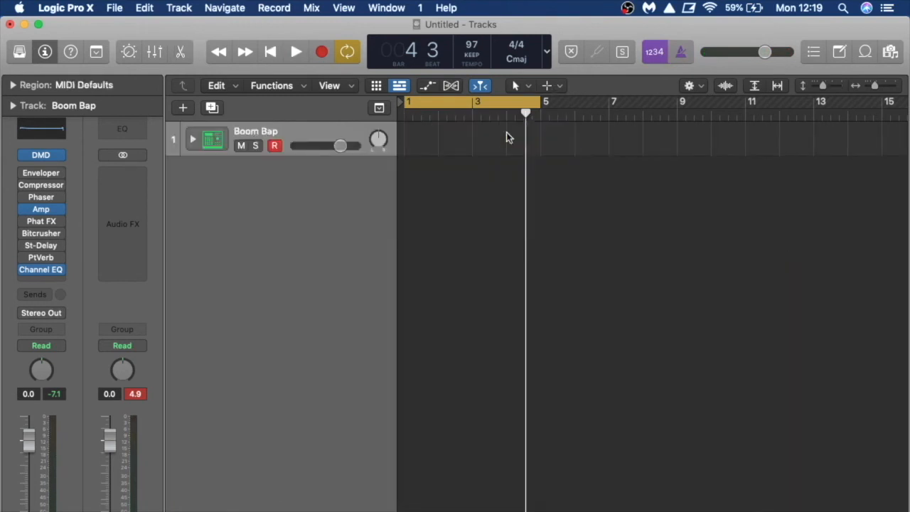
Create an empty MIDI region at bar 1 of the Boom Bap track and open it in the Piano Roll.
right_click(418, 134)
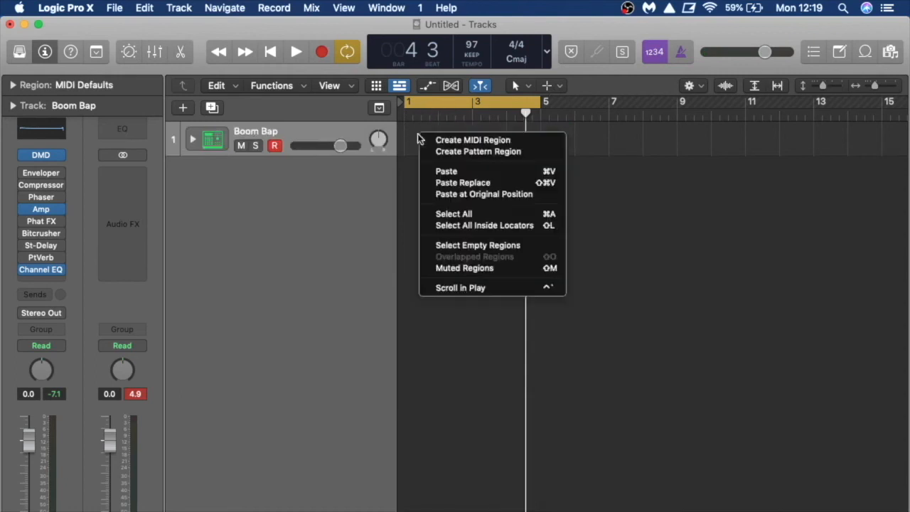
click(453, 141)
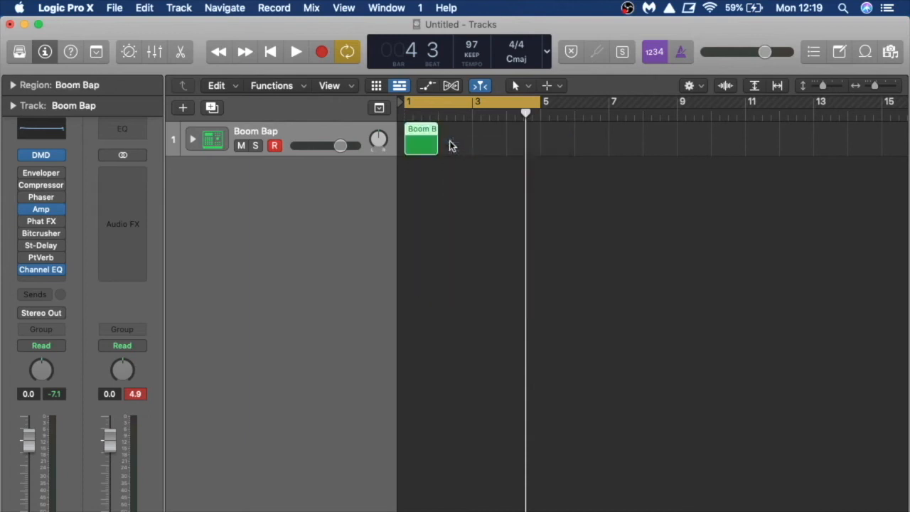
double_click(417, 147)
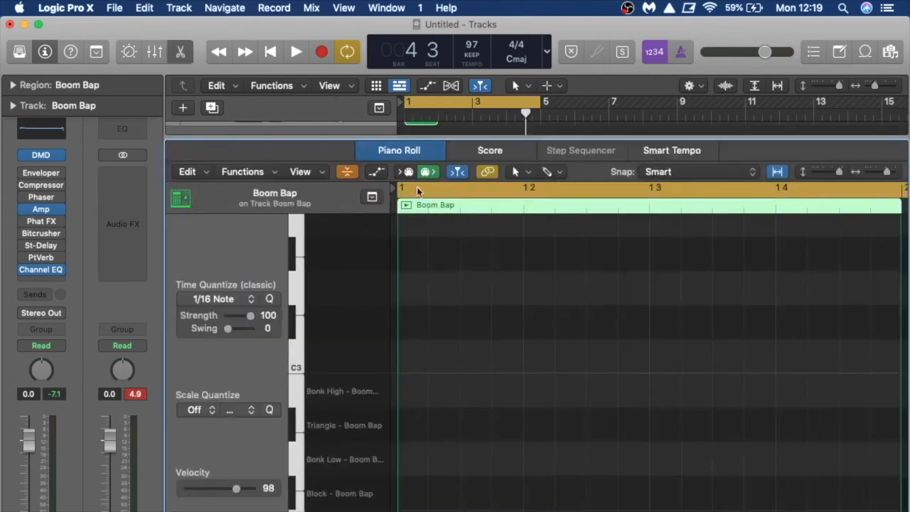
Draw a note on beat 1 in the Kick 1 - Futura row of the Piano Roll.
scroll(425, 433, down, 10)
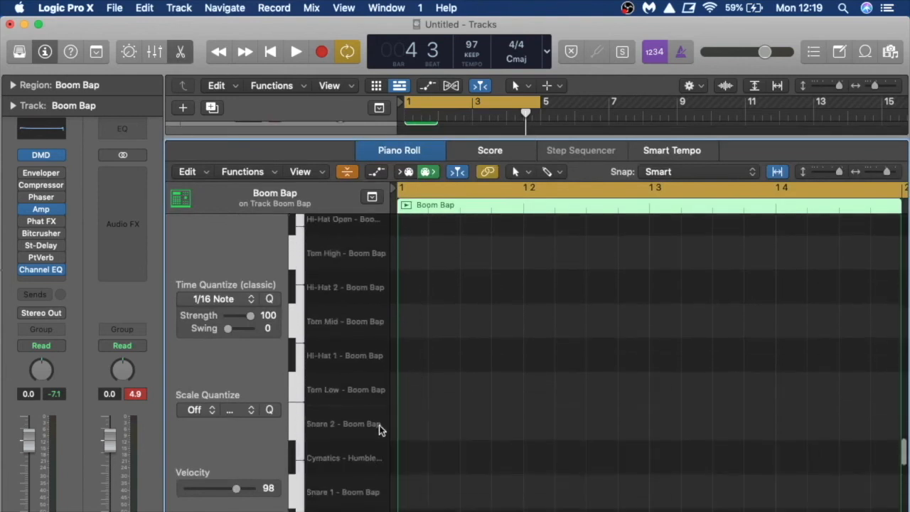
scroll(350, 485, down, 5)
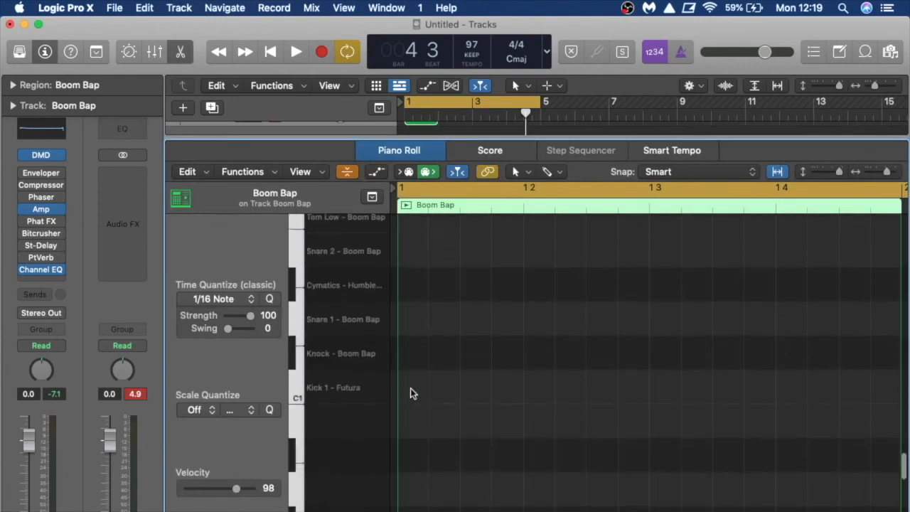
click(519, 173)
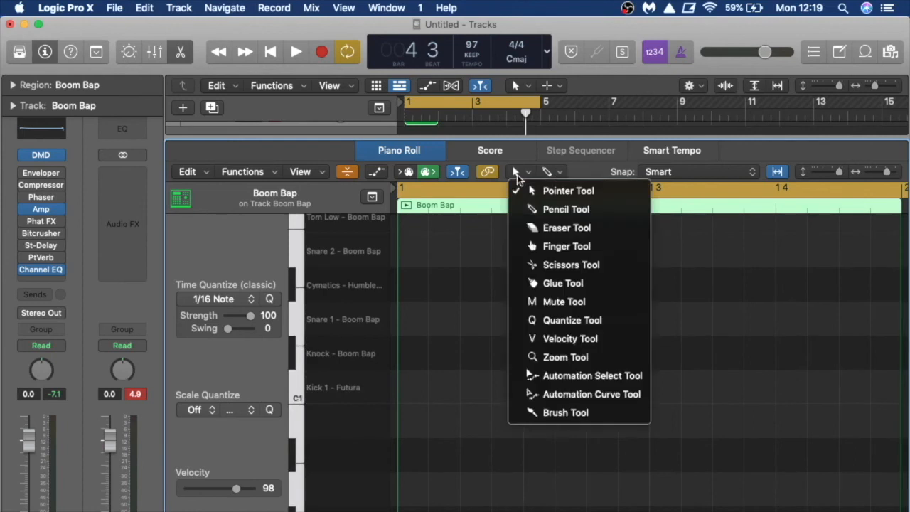
click(561, 209)
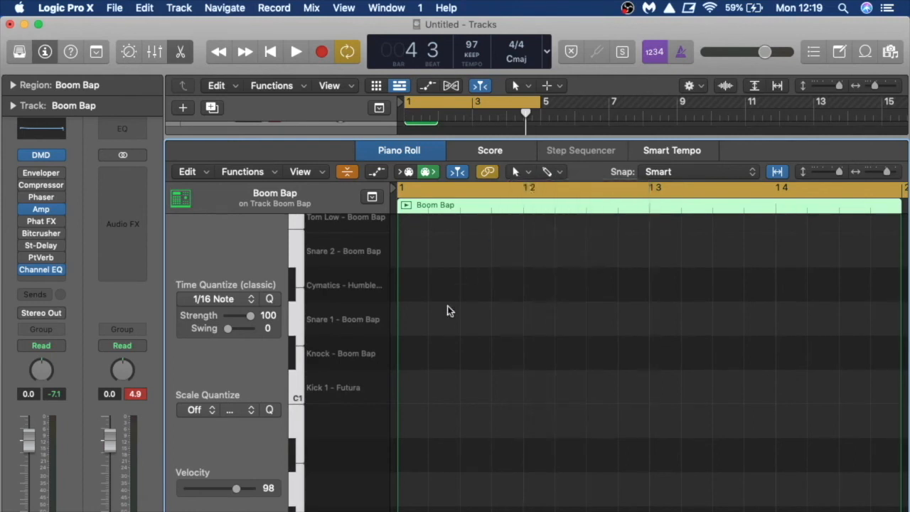
click(409, 399)
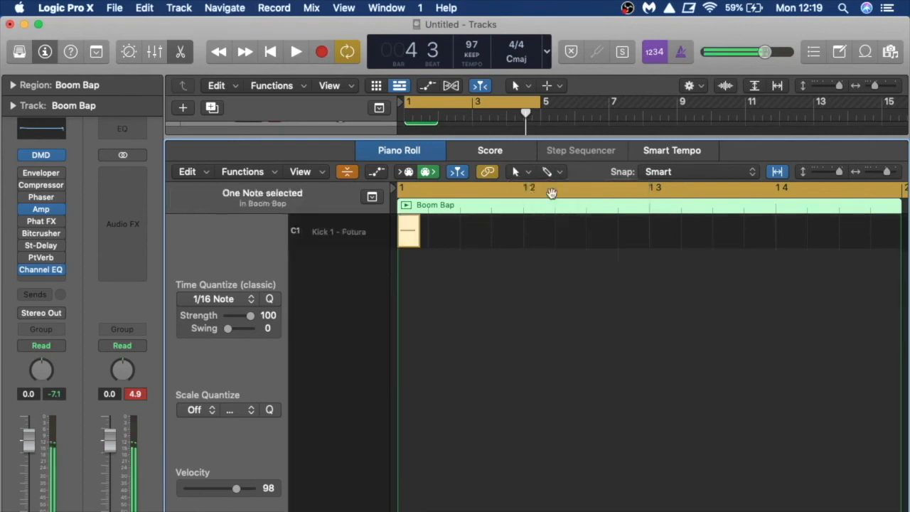
Expand the Piano Roll to show all drum rows and add Kick 1 notes on beats 2, 3 and 4 and halfway through beat 2.
click(347, 173)
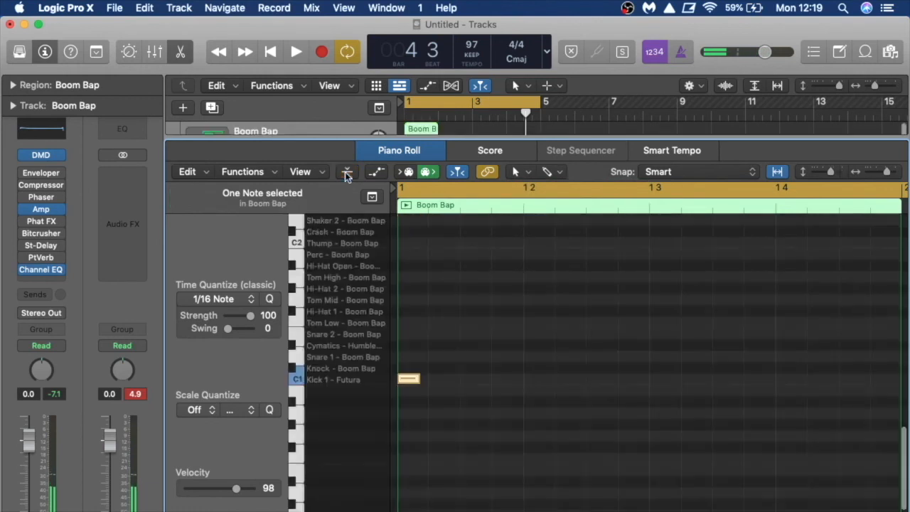
click(544, 382)
click(605, 382)
click(674, 383)
click(796, 382)
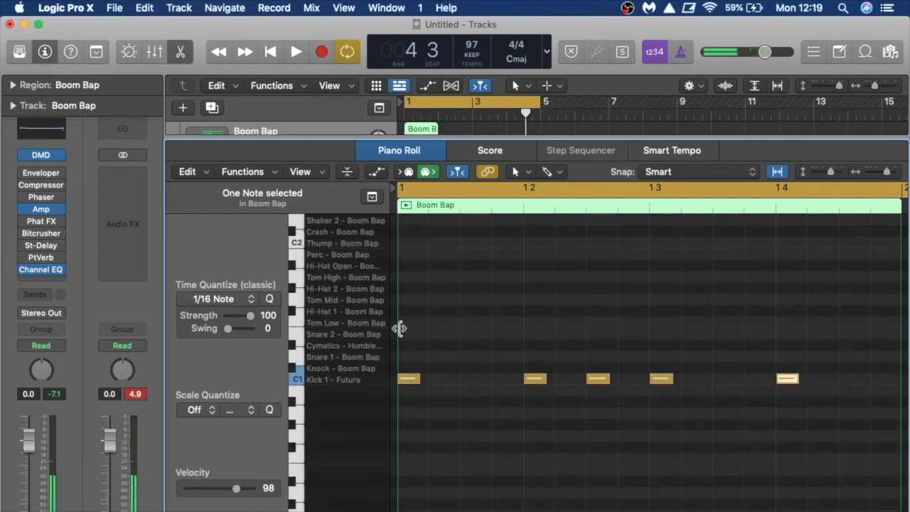
click(472, 333)
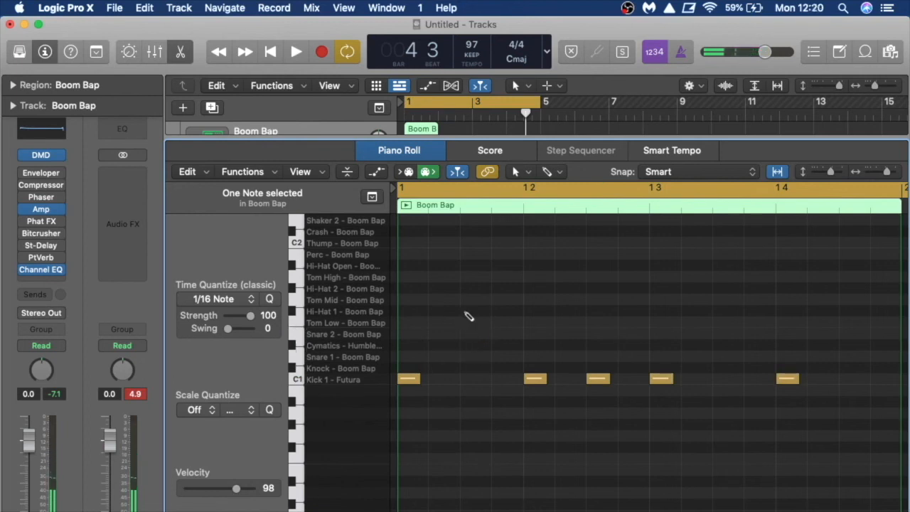
Loop playback over bar 1 only and add Snare 1 notes halfway through beats 1 and 3.
key(space)
drag(538, 103, 439, 106)
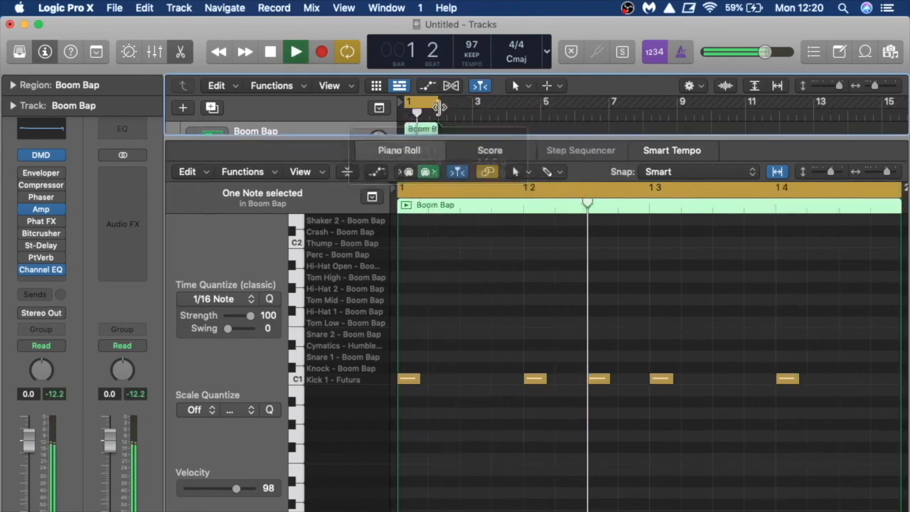
super+click(472, 355)
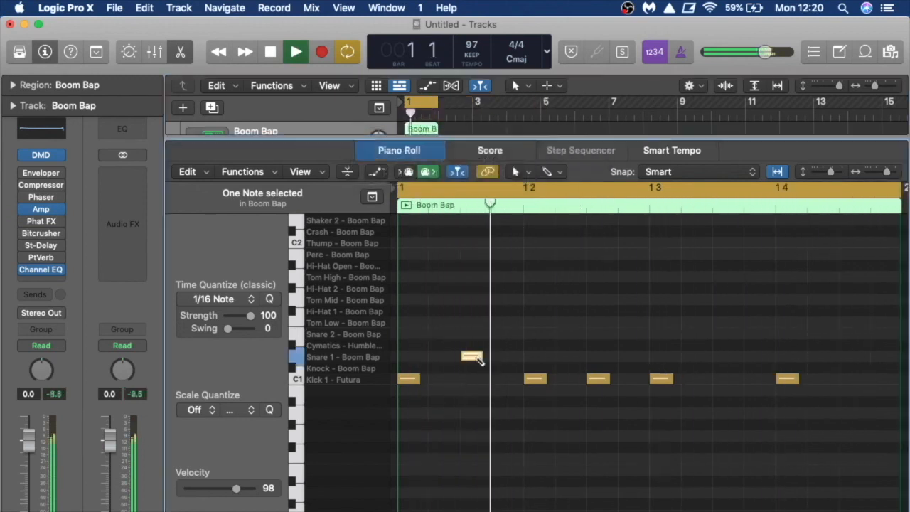
super+click(661, 355)
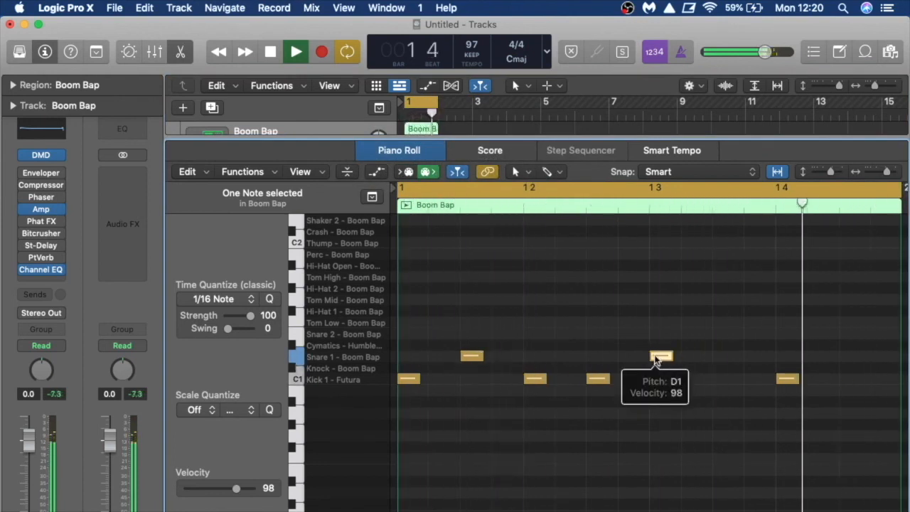
drag(657, 360, 719, 361)
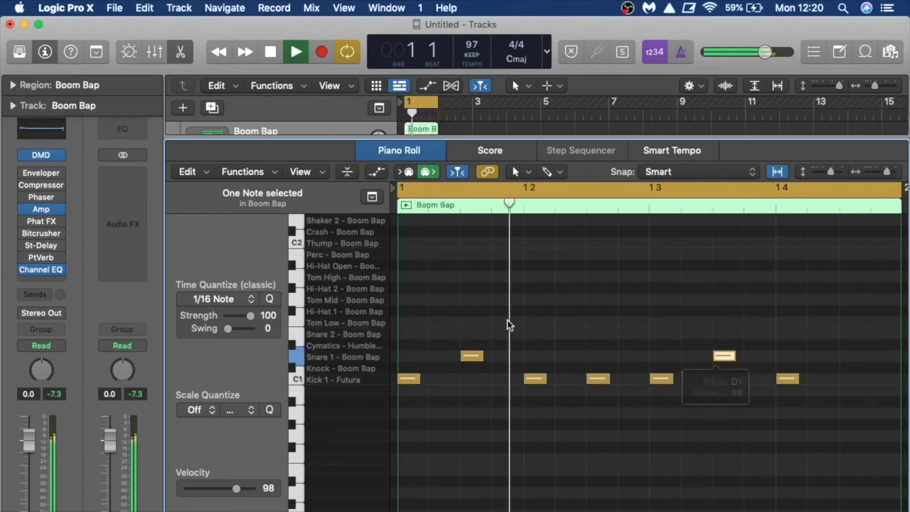
Fill the Hi-Hat 1 row with a note on every 1/16, drawing the first eight and copying them to the second half of bar 1.
super+click(409, 310)
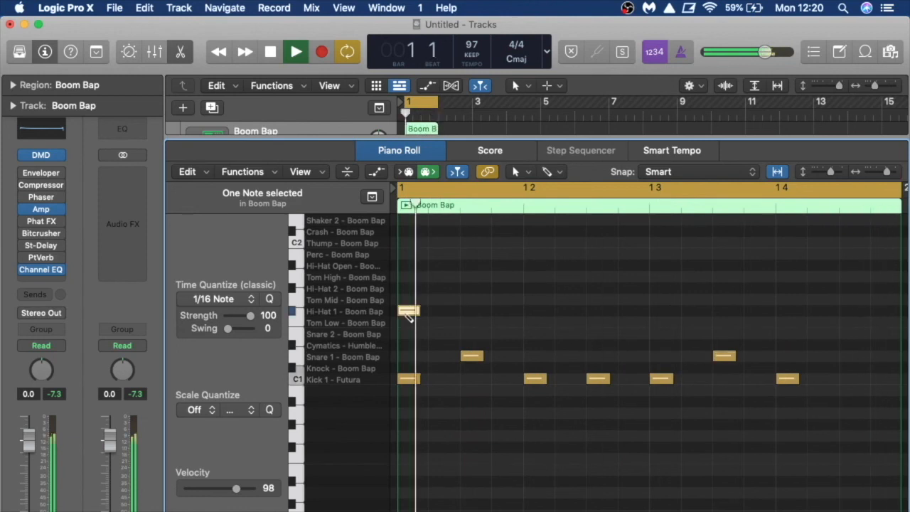
super+click(440, 310)
super+click(471, 310)
super+click(503, 310)
super+click(534, 311)
super+click(567, 311)
super+click(598, 310)
super+click(629, 311)
drag(673, 300, 663, 317)
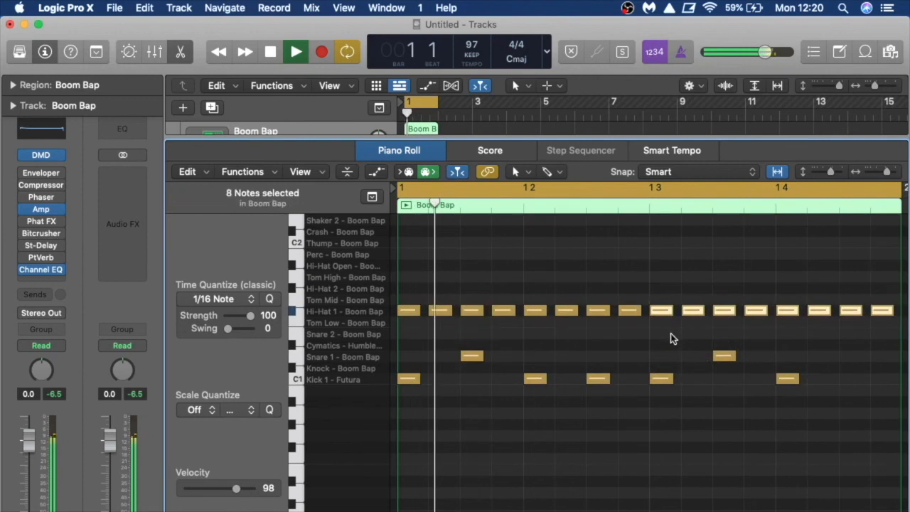
click(671, 334)
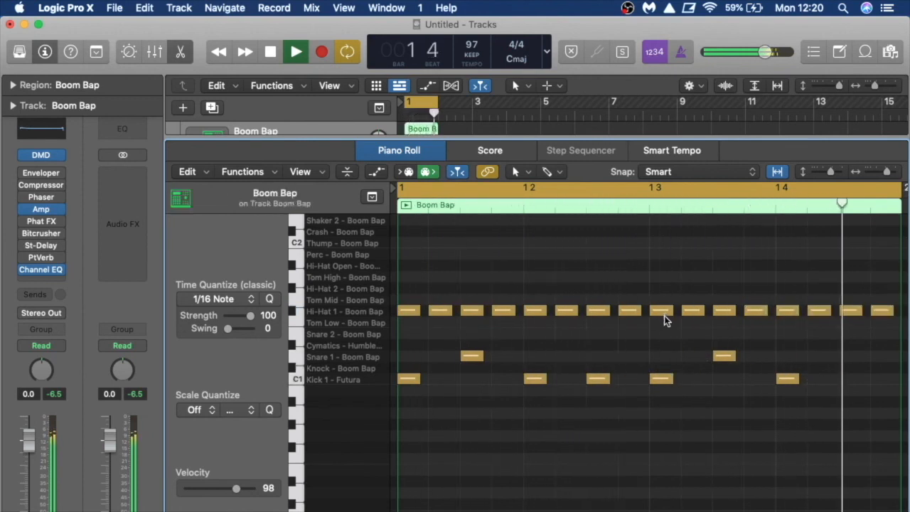
Stop playback, close the Piano Roll and delete the MIDI region from the Boom Bap track.
key(space)
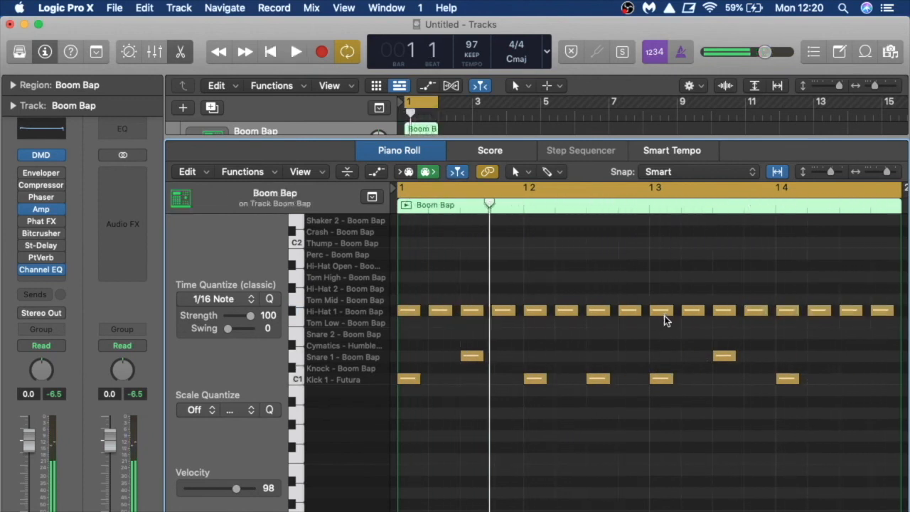
key(x)
key(x)
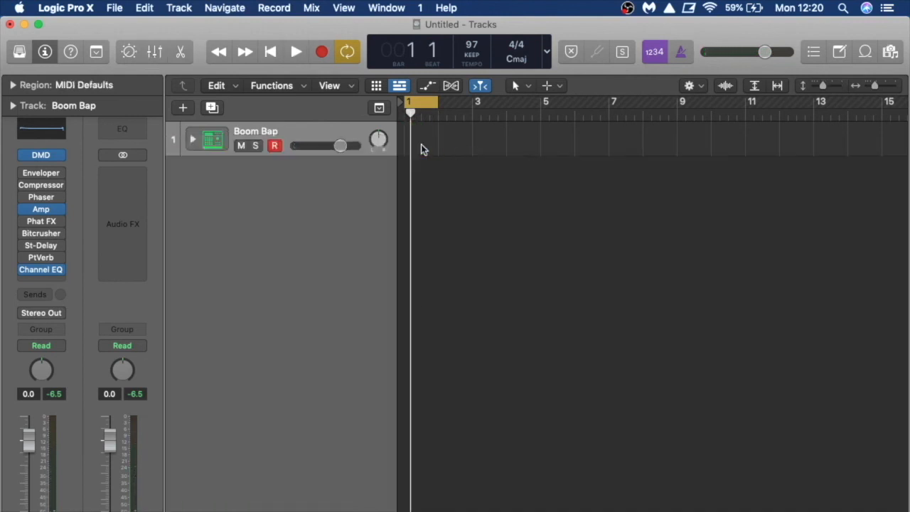
right_click(421, 149)
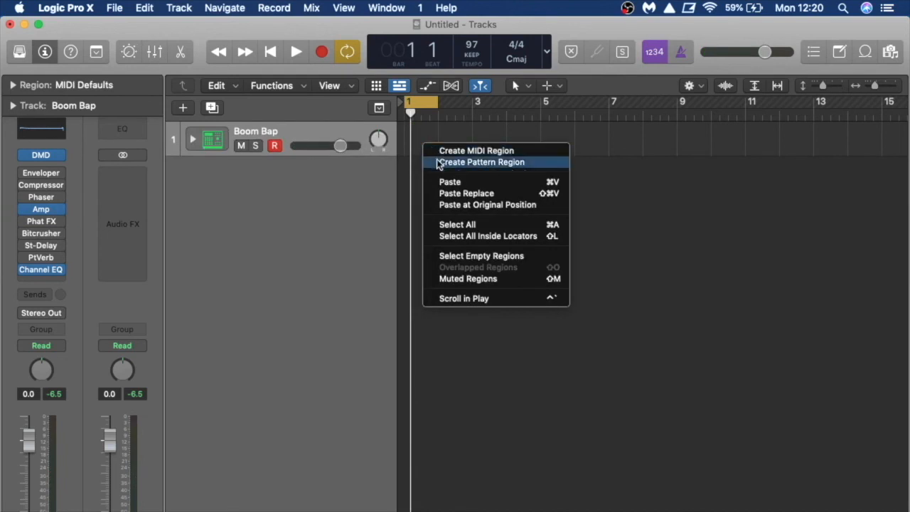
click(438, 162)
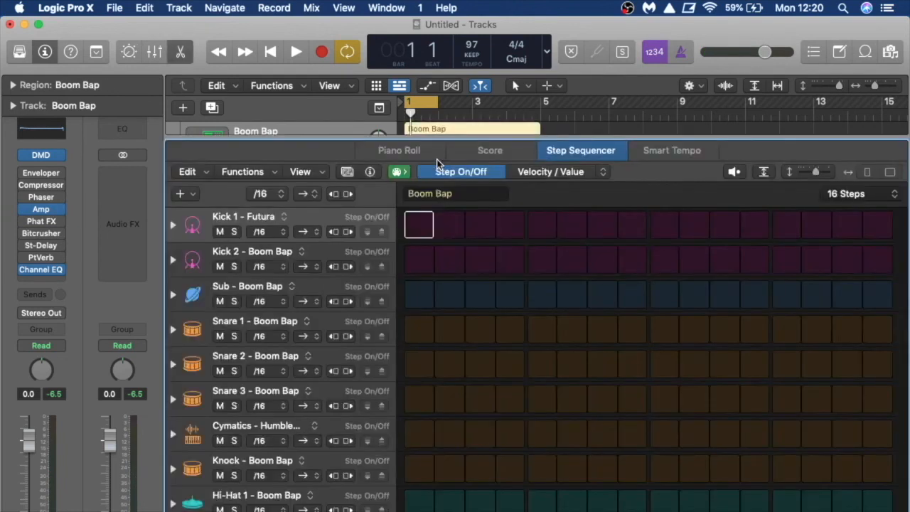
key(p)
key(p)
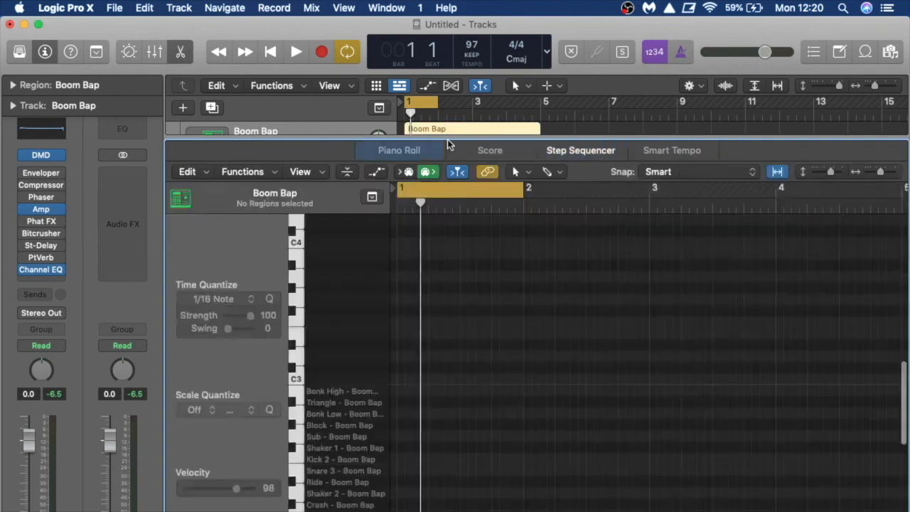
key(Delete)
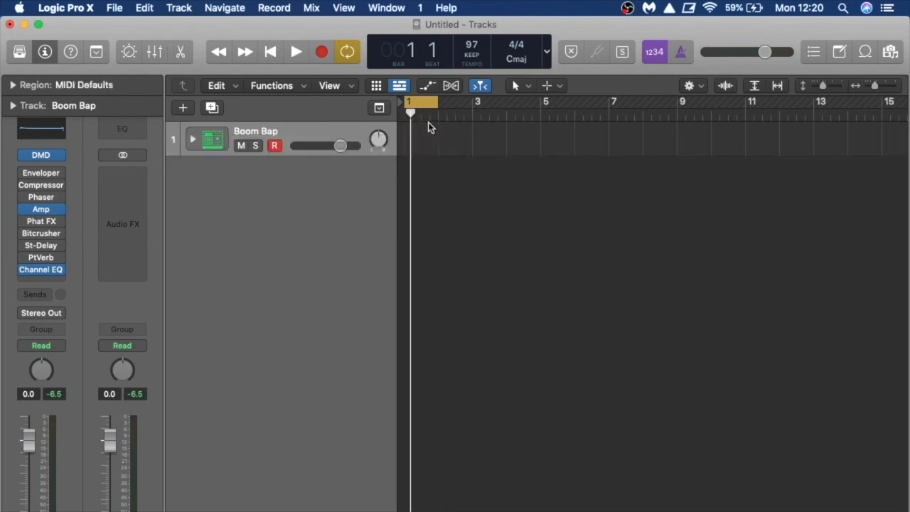
Create a pattern region at bar 1 of the Boom Bap track and activate steps 1 and 5 of the Kick 1 row.
right_click(425, 144)
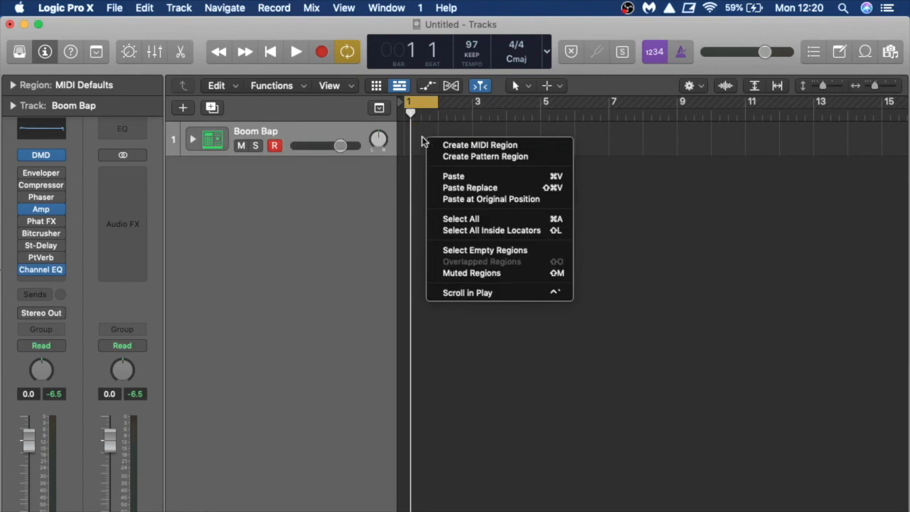
click(448, 157)
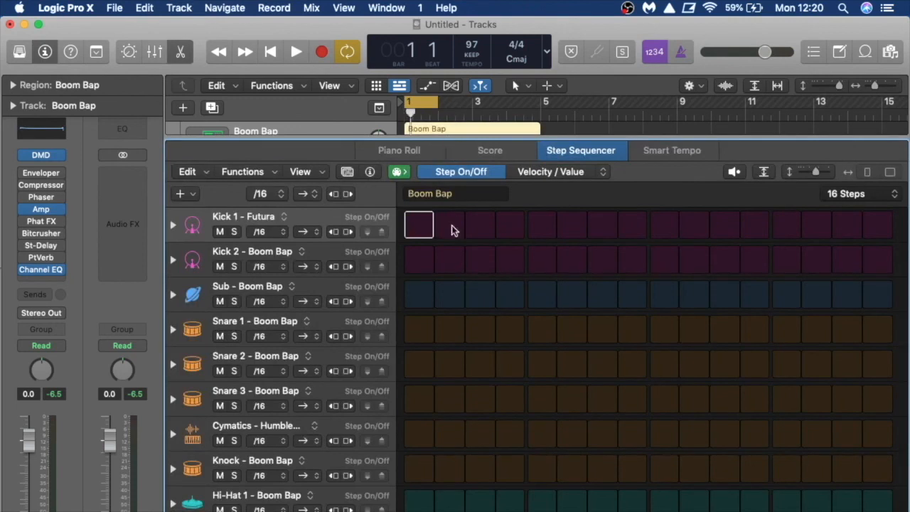
click(420, 226)
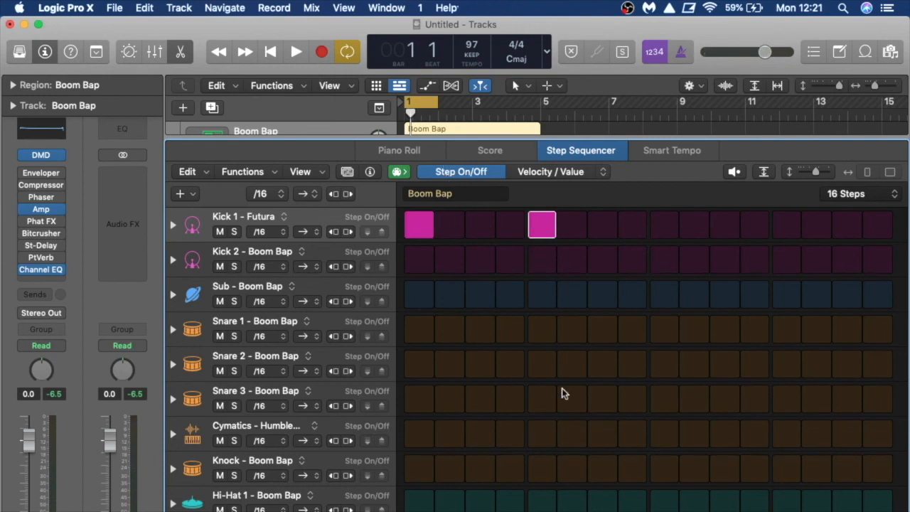
During playback, activate steps 8 and 11 of Kick 1, step 13 of Kick 2 and step 10 of Snare 1.
key(space)
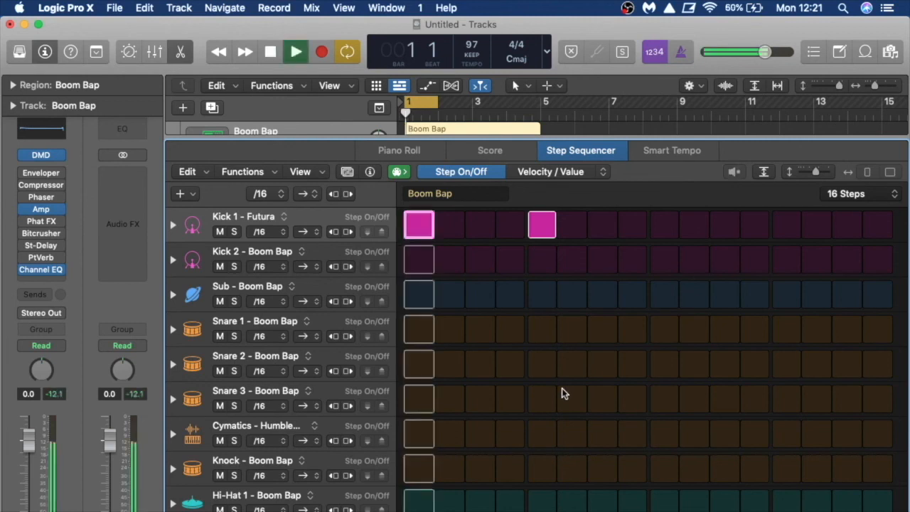
click(632, 225)
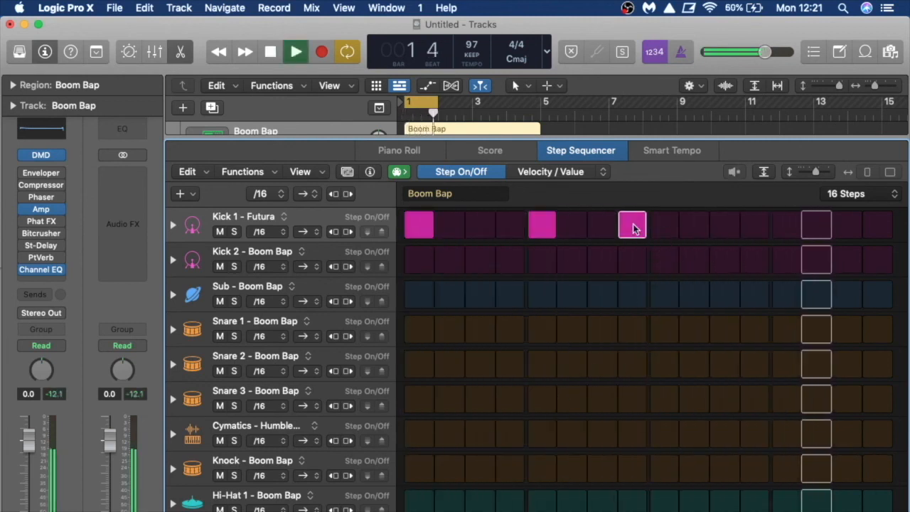
click(724, 225)
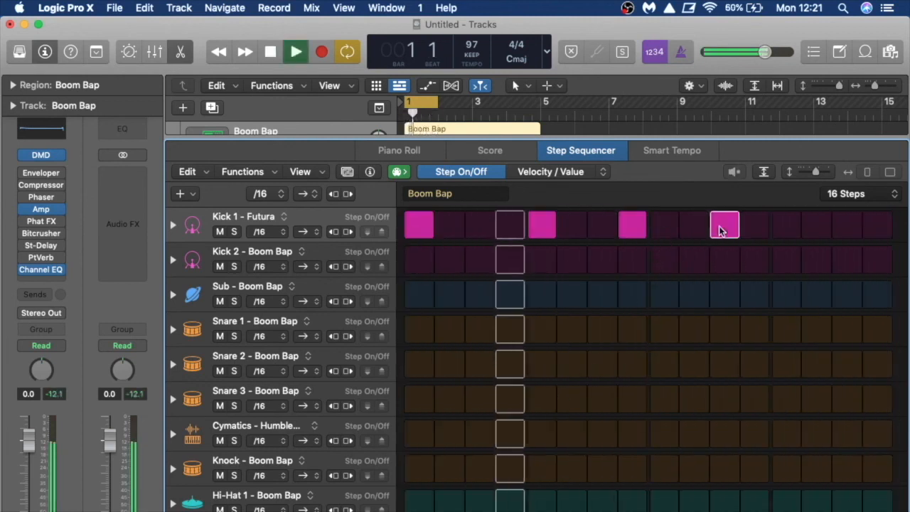
click(785, 259)
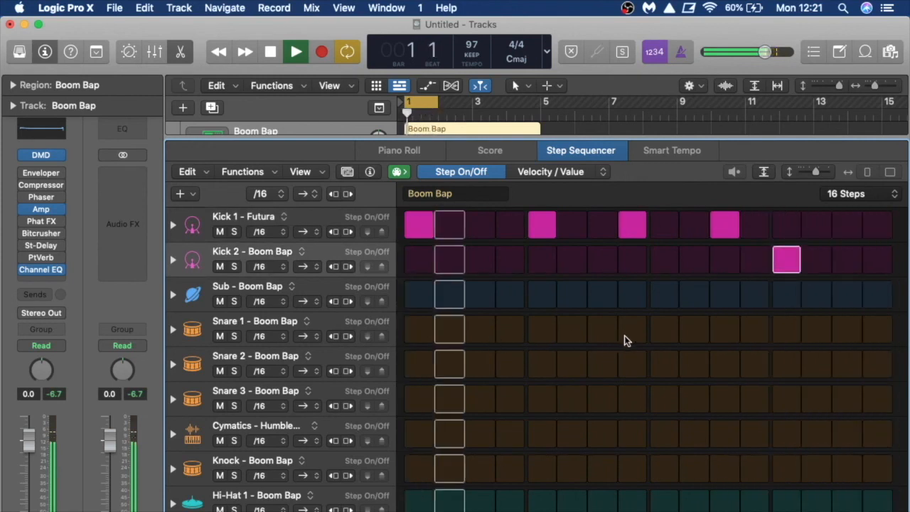
click(695, 331)
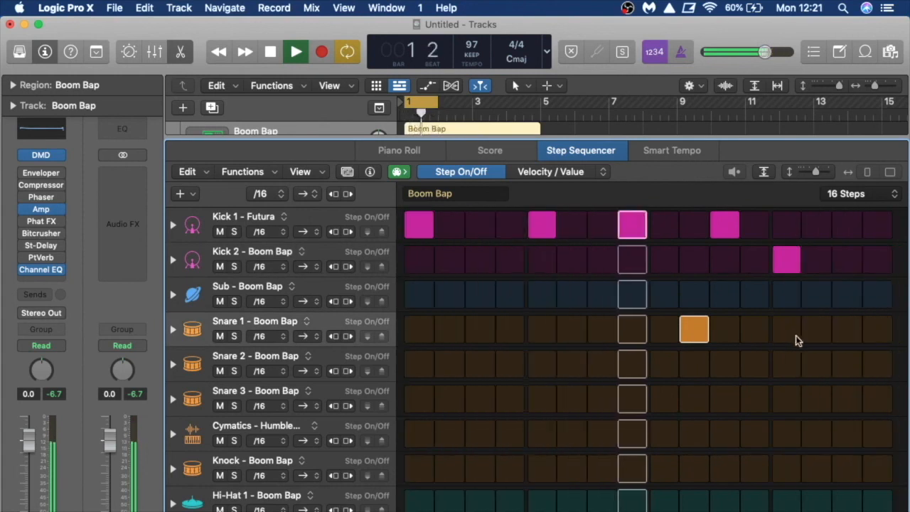
Activate steps 1 to 5 of the Hi-Hat 1 row and set that row's step rate to /32.
click(420, 502)
drag(424, 506, 510, 505)
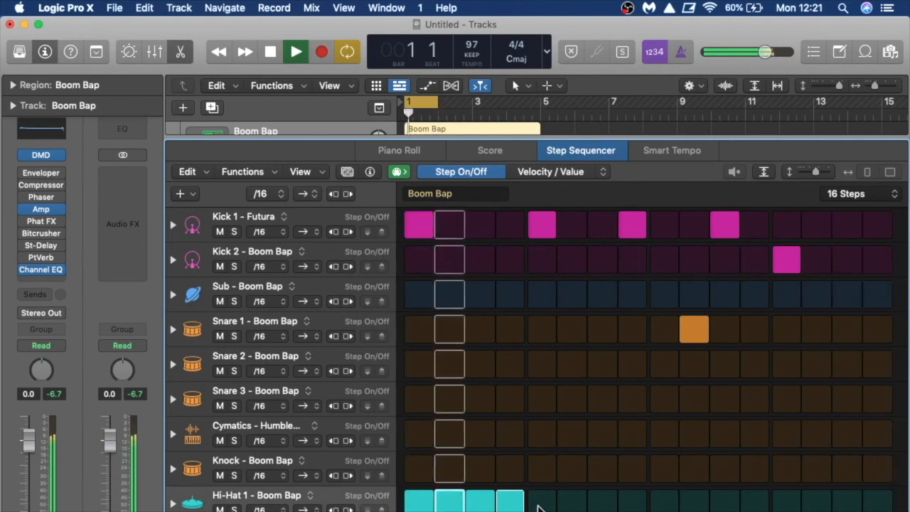
click(540, 505)
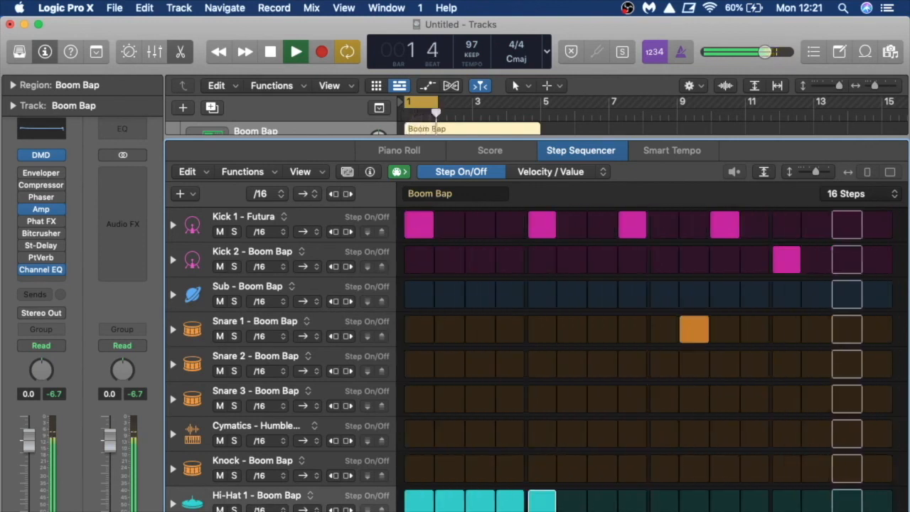
click(266, 509)
click(263, 511)
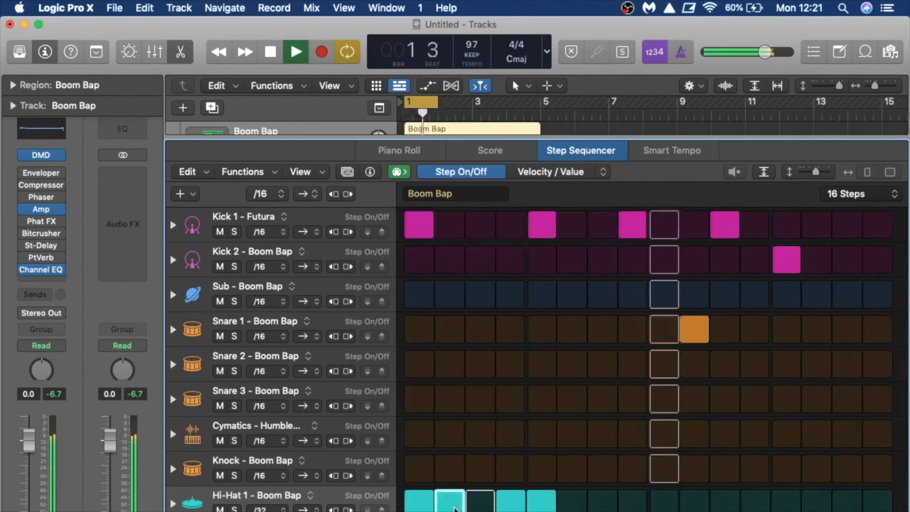
Deactivate steps 2 and 4 of the Hi-Hat 1 row, leaving step 6 off.
click(449, 503)
click(513, 504)
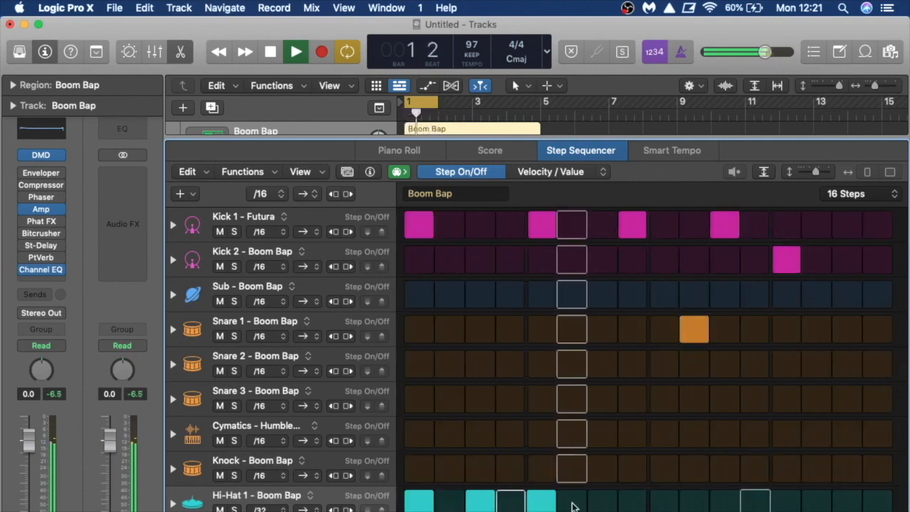
click(573, 503)
click(573, 503)
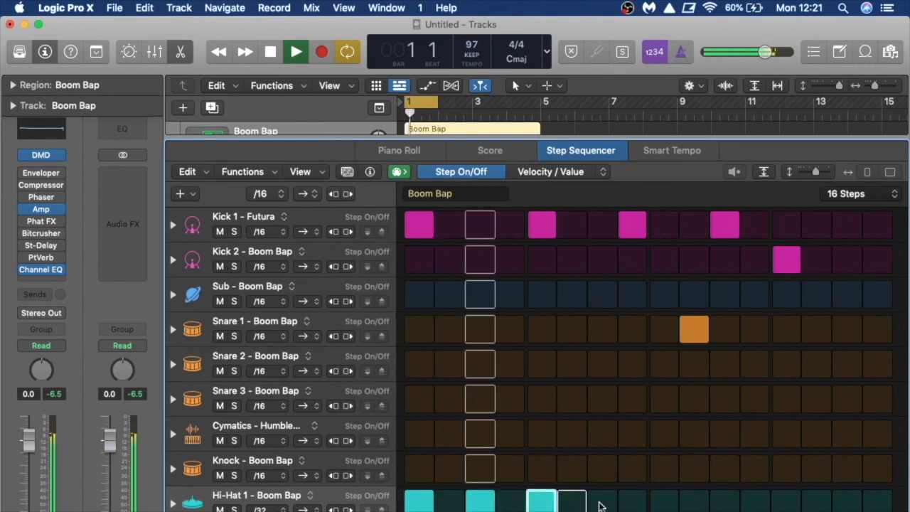
Activate steps 7, 9, 11, 12, 13 and 15 of the Hi-Hat 1 row and close the Step Sequencer.
click(603, 503)
click(663, 503)
click(724, 503)
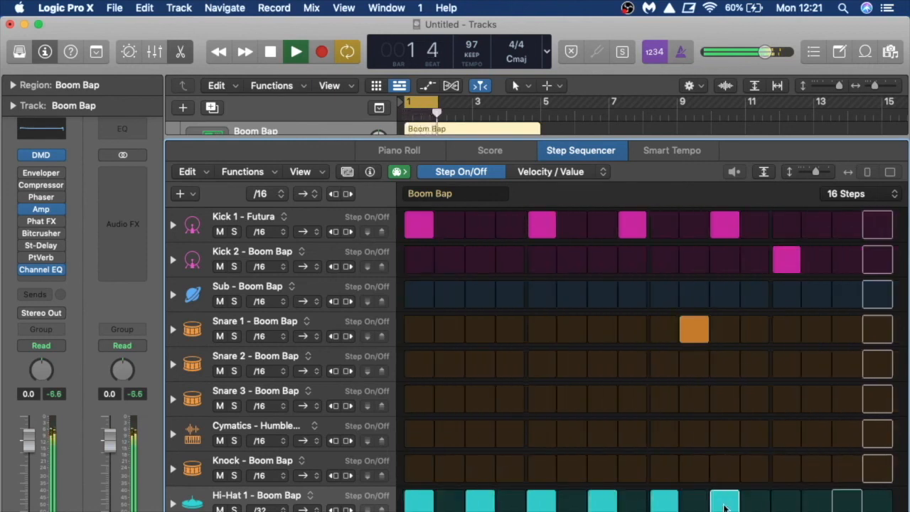
click(756, 503)
click(786, 503)
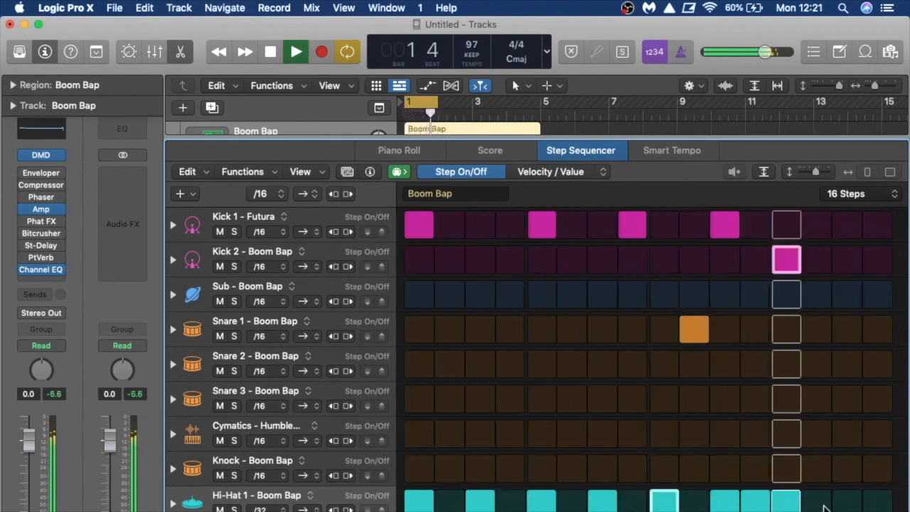
click(847, 503)
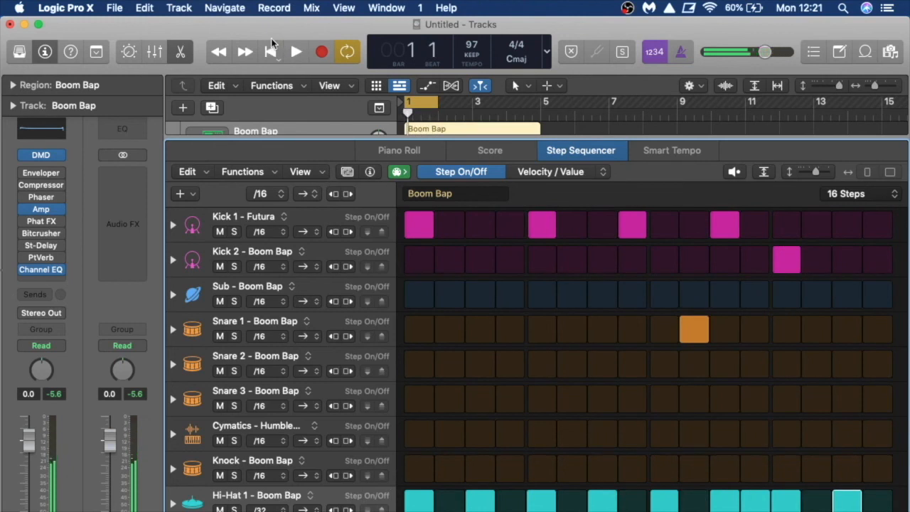
key(p)
key(p)
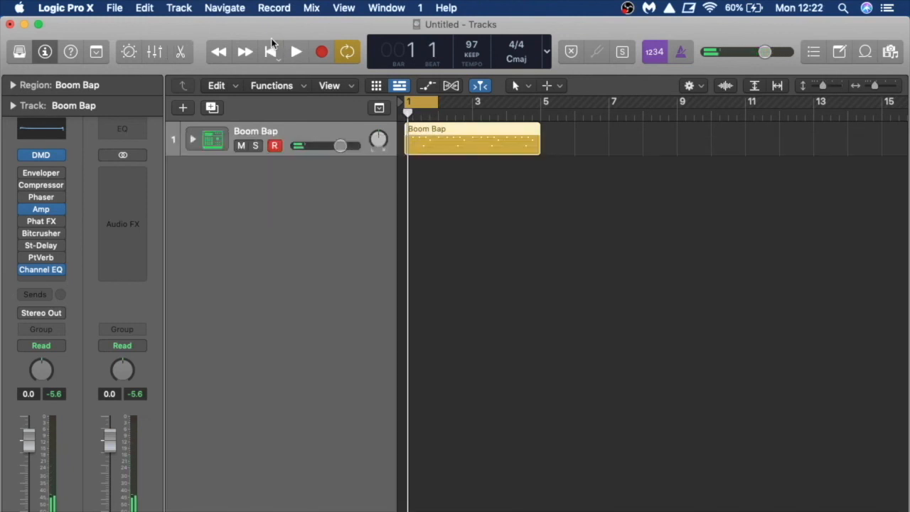